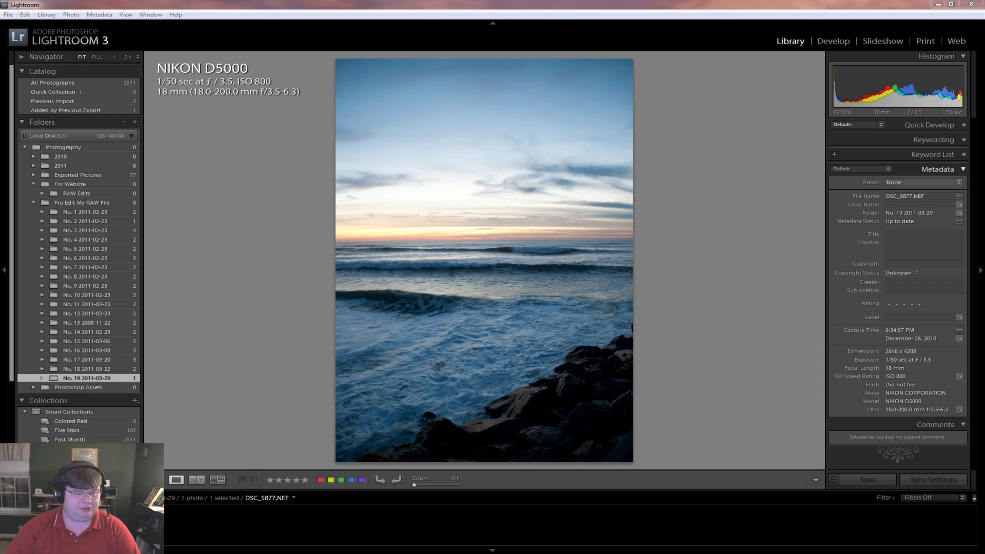
Create a virtual copy of DSC_5877.NEF and open the copy in the Develop module
right_click(30, 524)
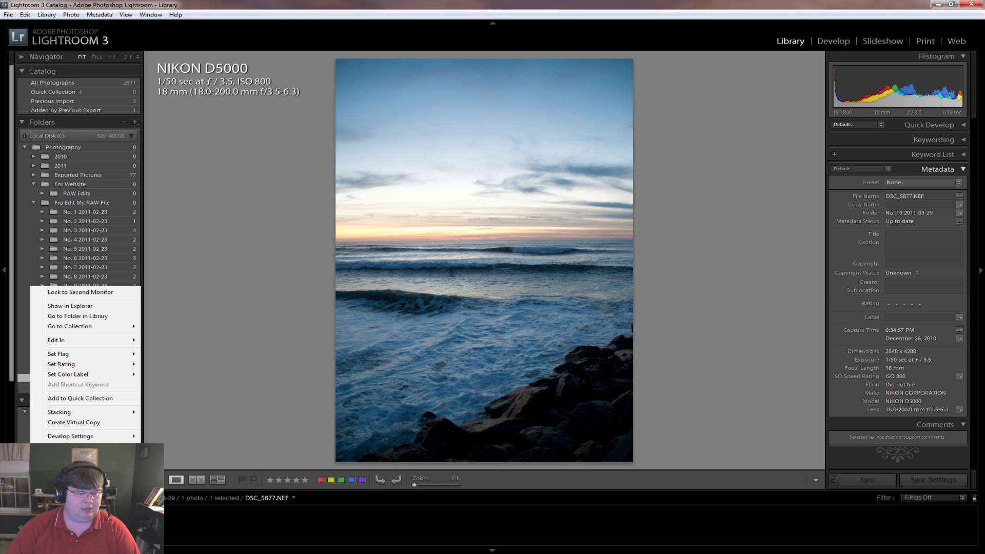
click(74, 422)
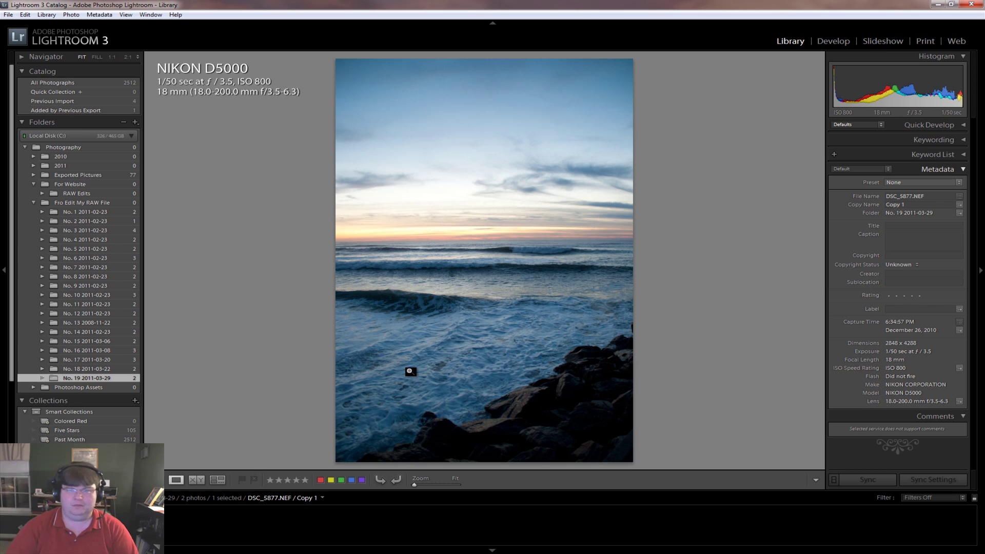
click(834, 41)
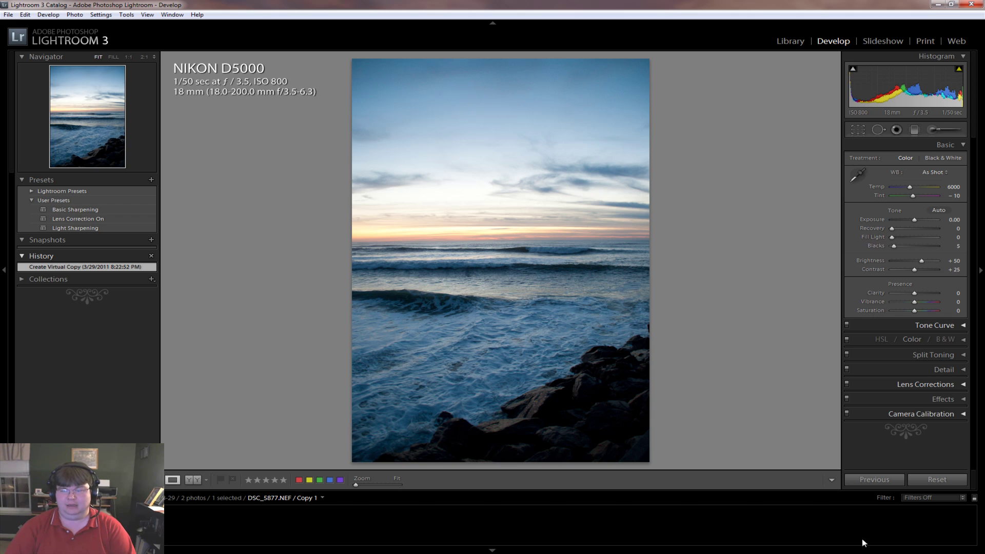
Enable lens profile corrections for the photo and choose Nikon as the lens make
click(958, 385)
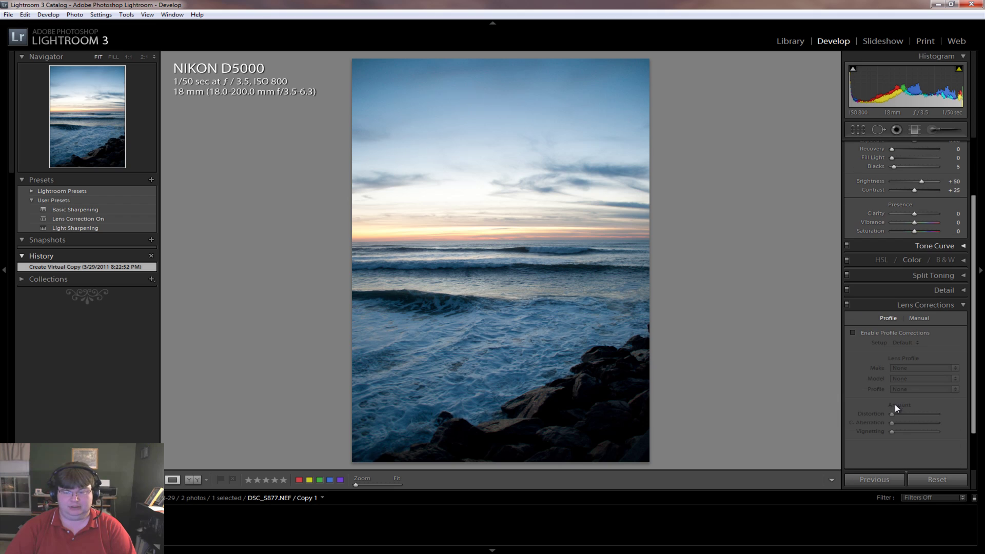
click(854, 332)
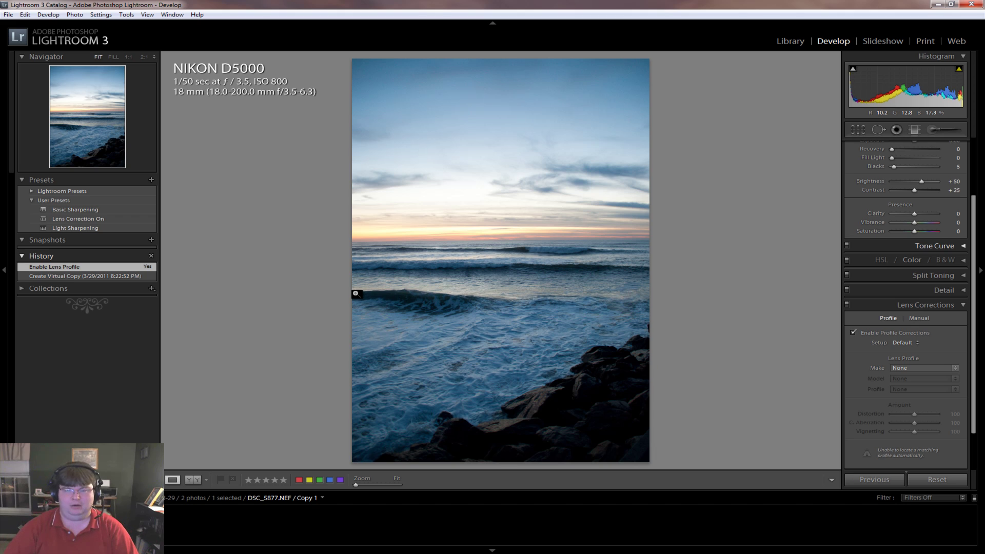
click(919, 369)
click(925, 403)
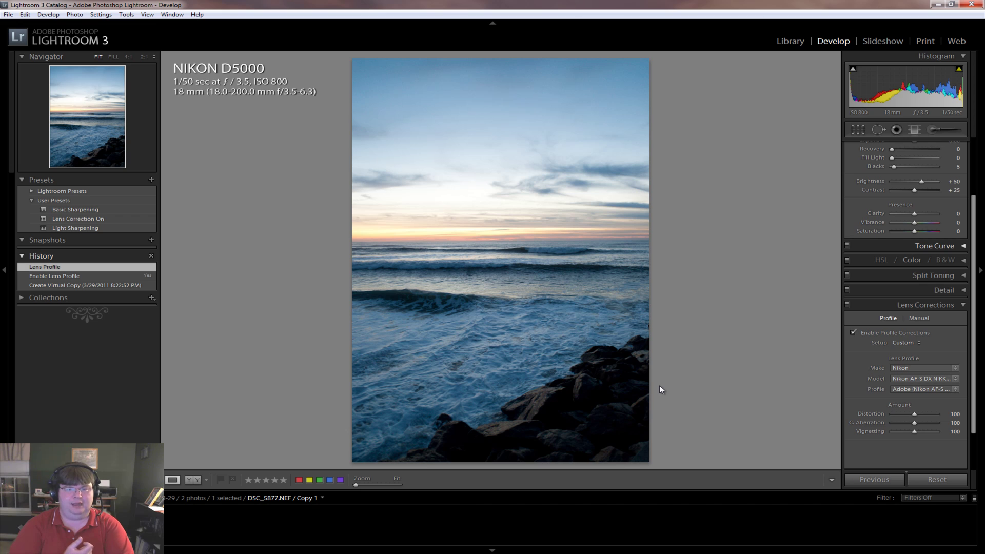
Examine the horizon's straightness against the crop tool's thirds and grid overlays without cropping the photo
click(858, 129)
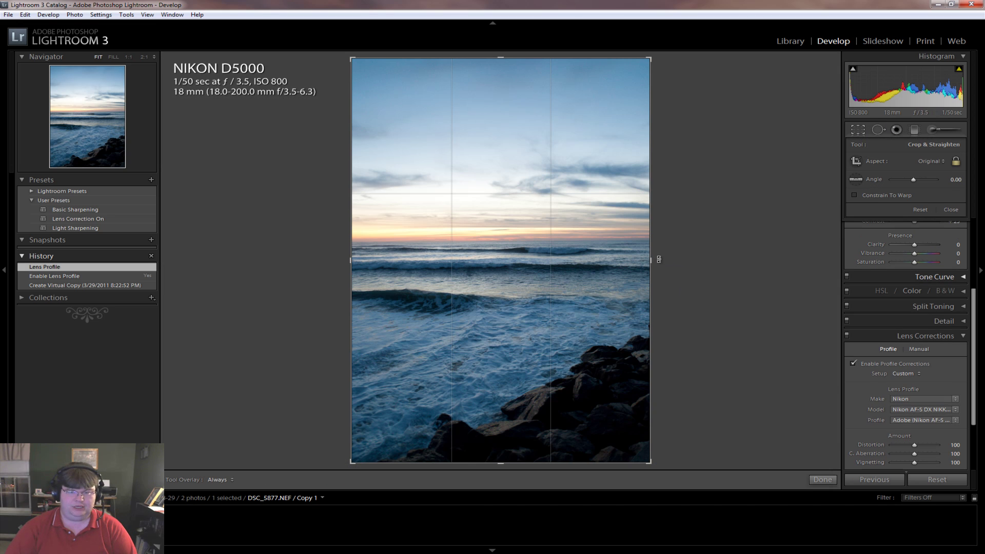
key(r)
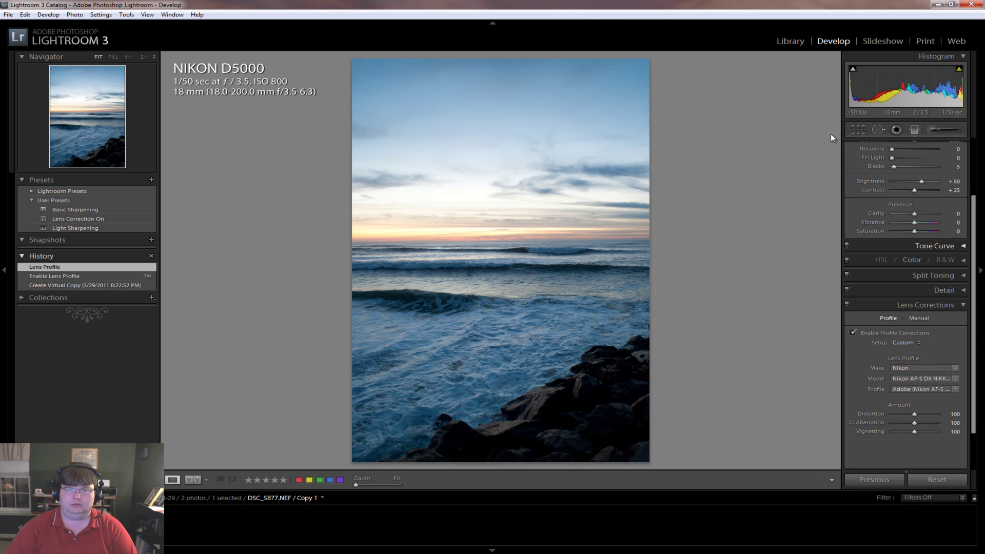
click(861, 129)
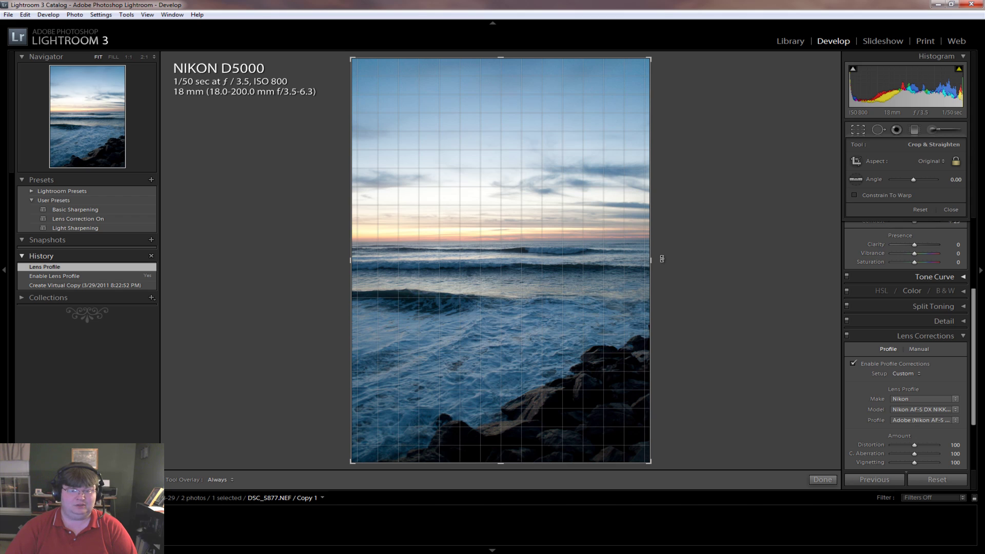
key(o)
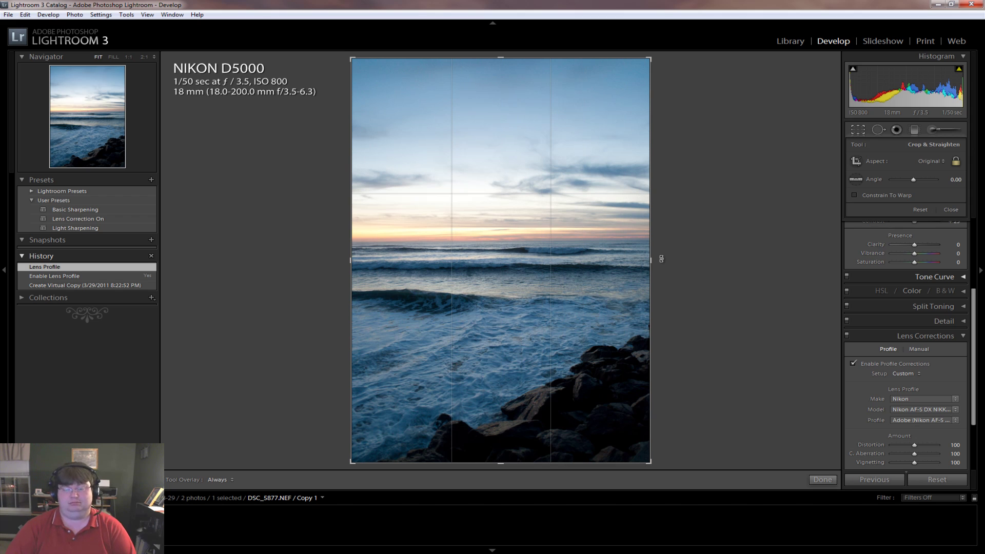
click(827, 479)
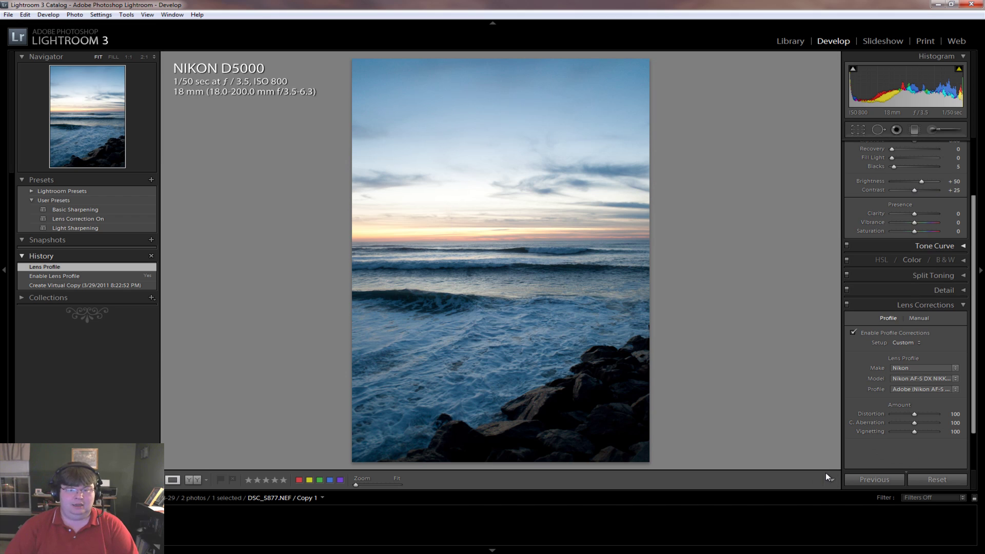
click(963, 306)
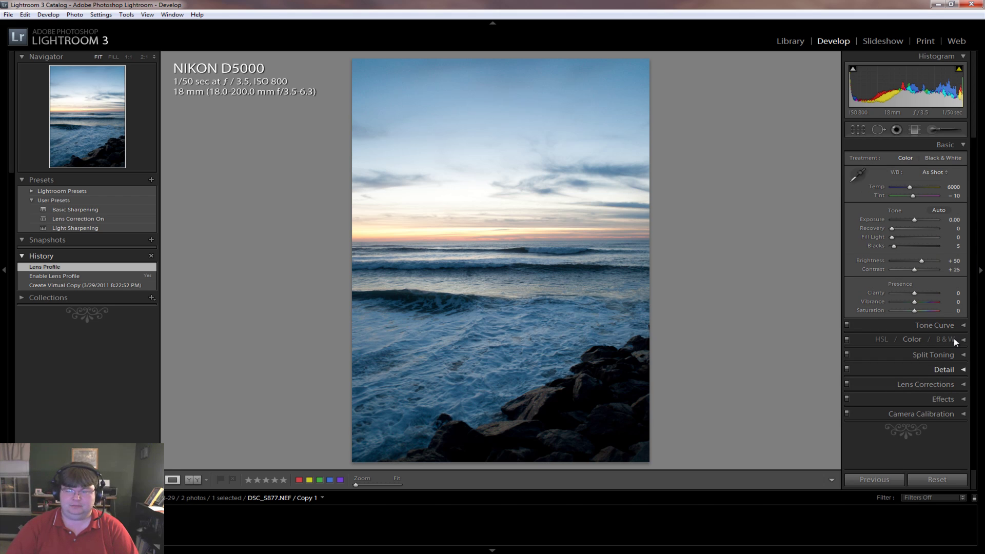
click(963, 385)
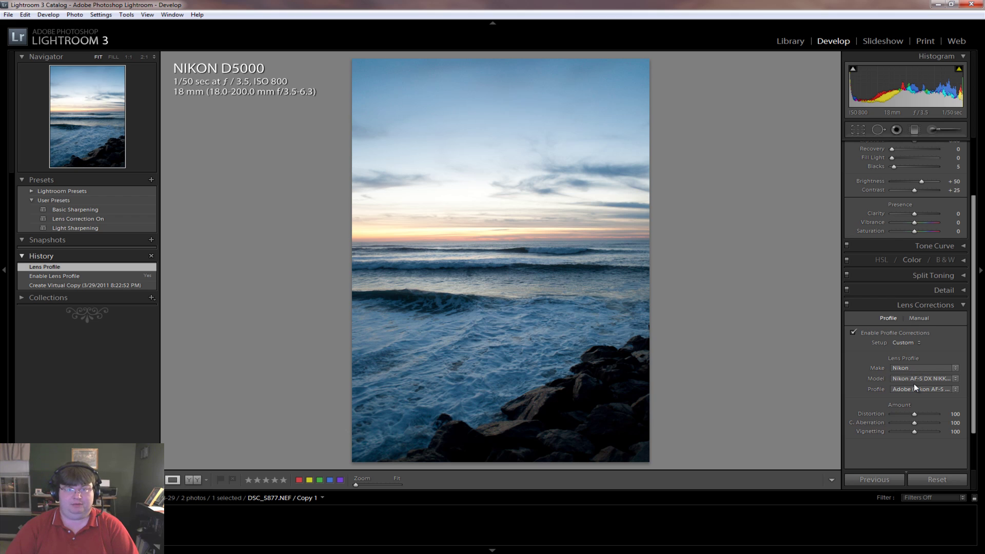
Set the photo's white balance to the Cloudy preset
click(957, 304)
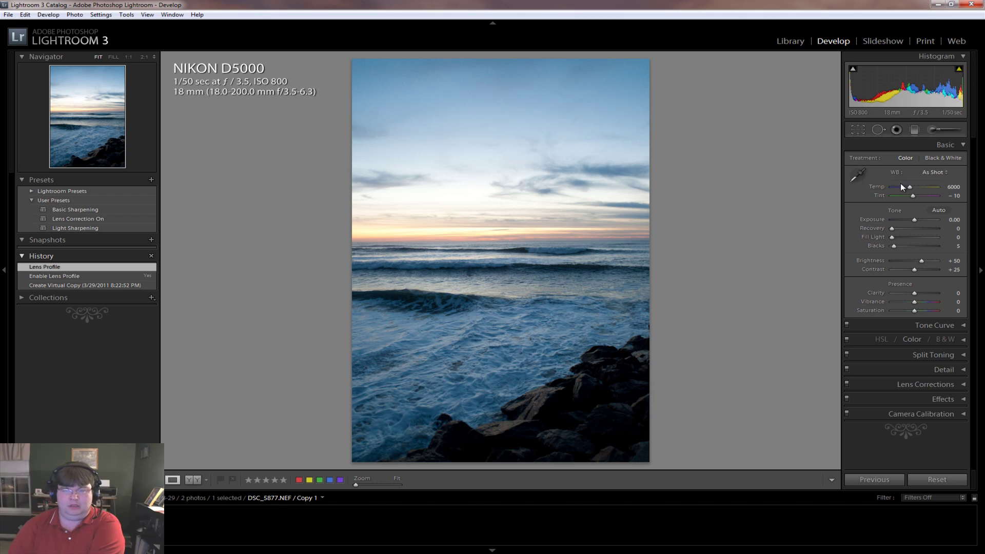
click(937, 173)
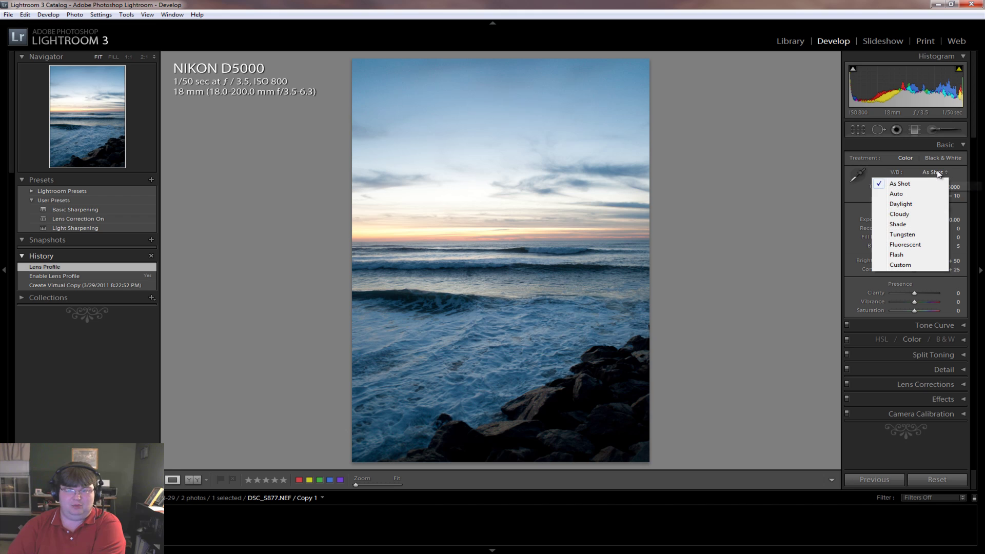
click(913, 214)
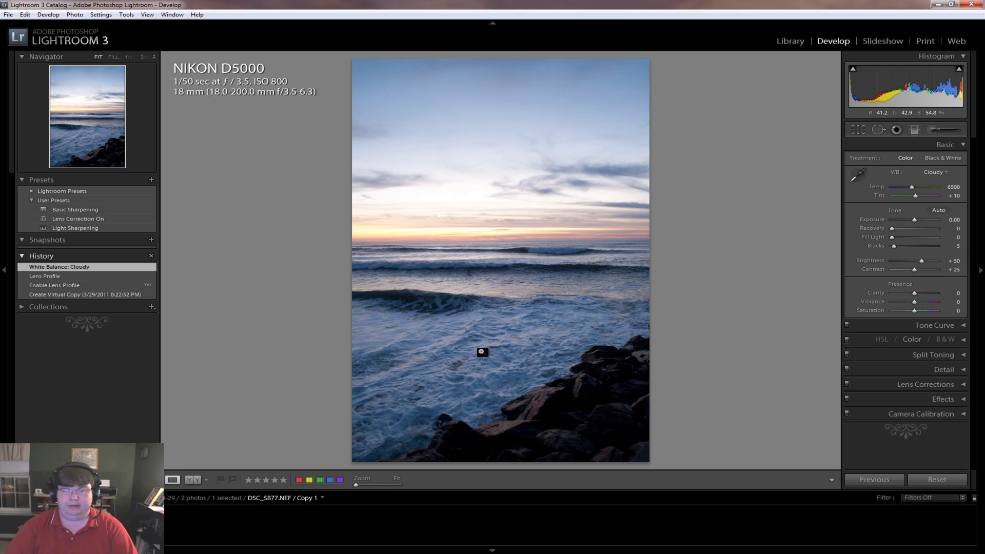
Turn on the highlight clipping warning and set Recovery to 18 to bring back the blown sky areas
mouse_move(958, 69)
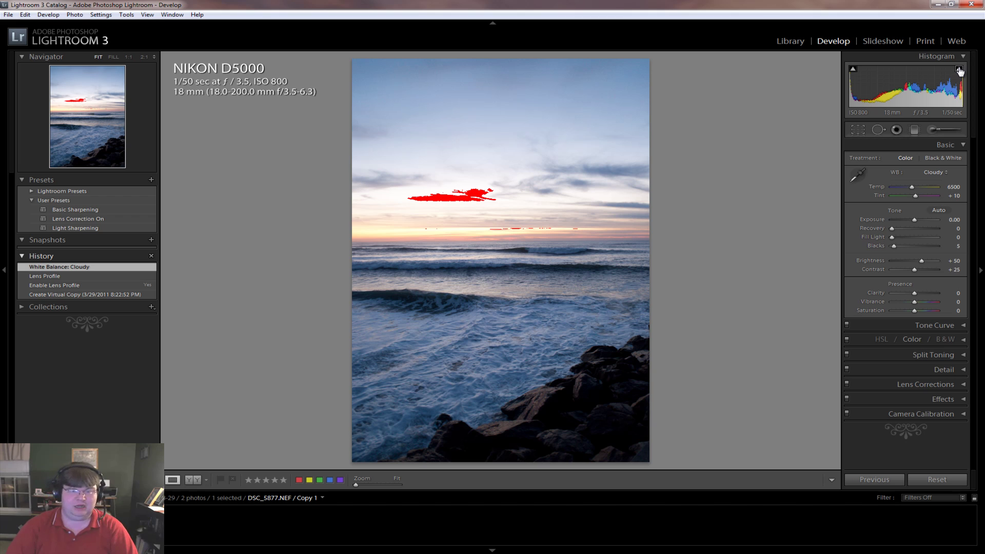
mouse_move(854, 74)
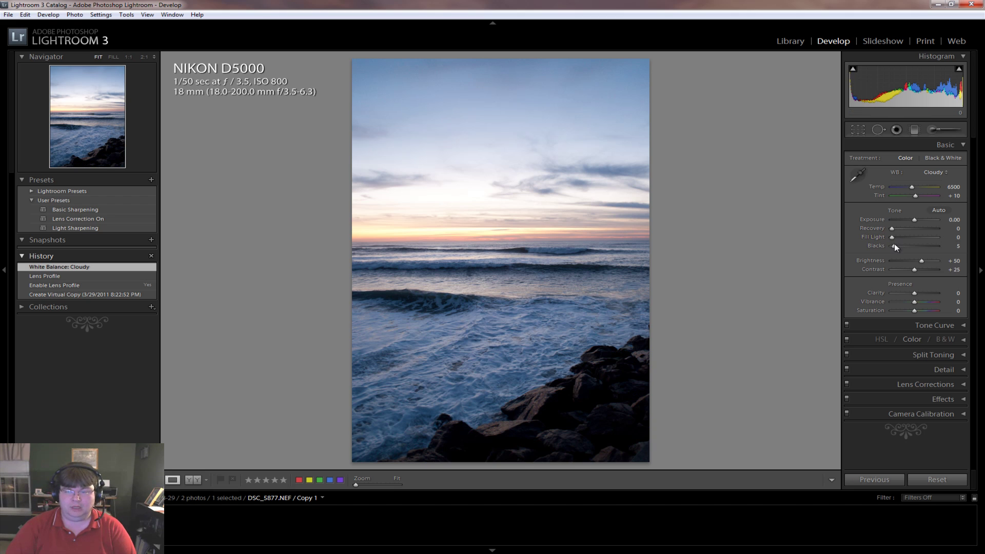
drag(894, 227, 898, 227)
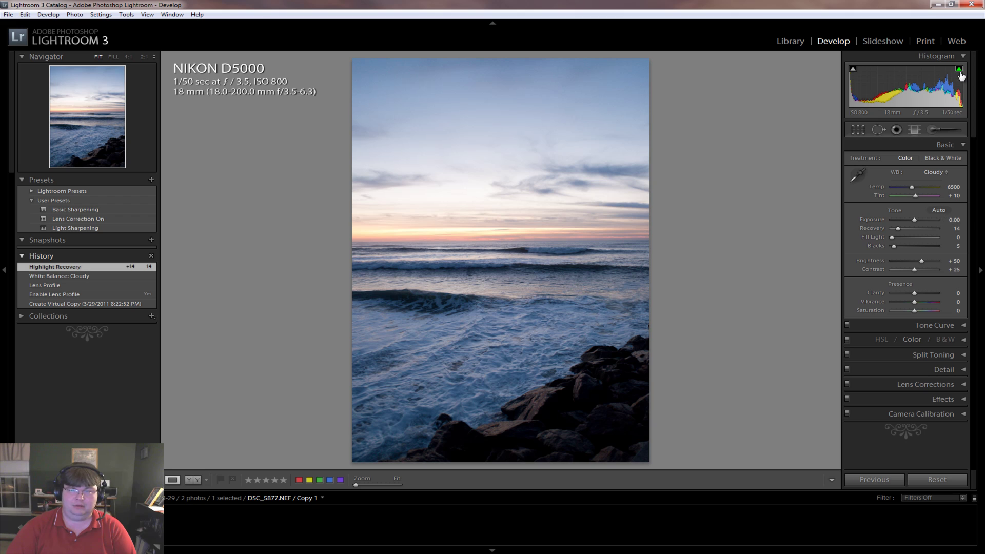
click(959, 69)
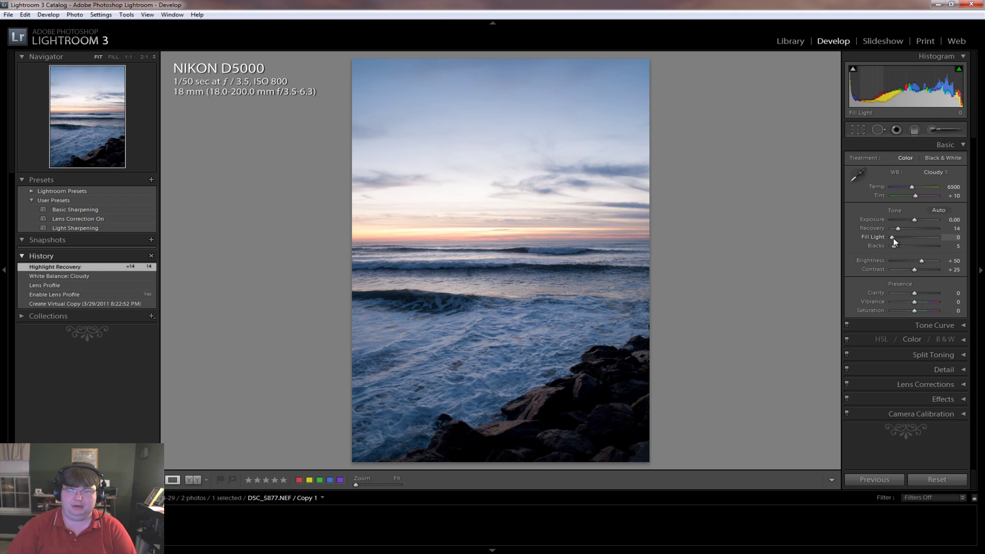
drag(897, 228, 898, 229)
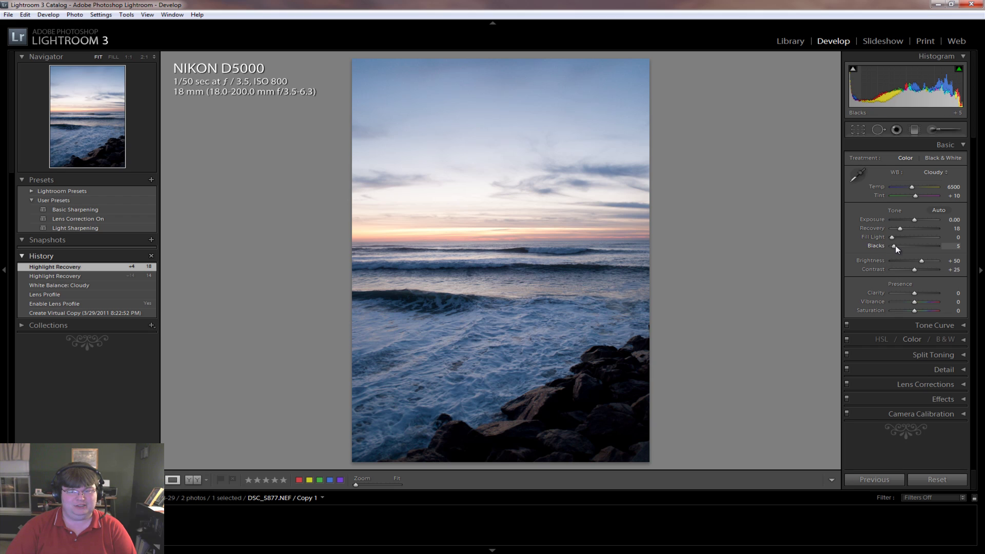
Set Blacks to 8 and Clarity to +45 for the whole photo
drag(895, 245, 897, 245)
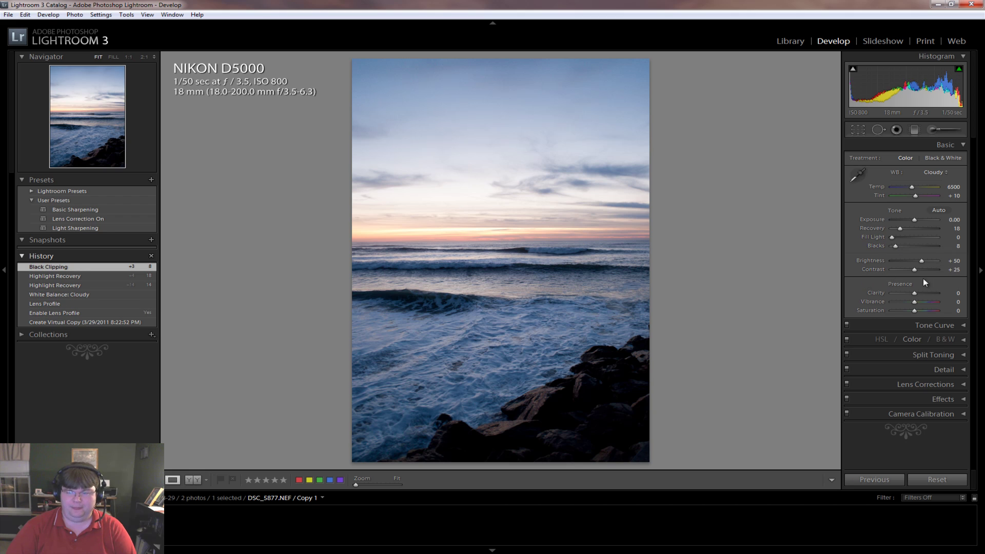
drag(915, 294, 932, 294)
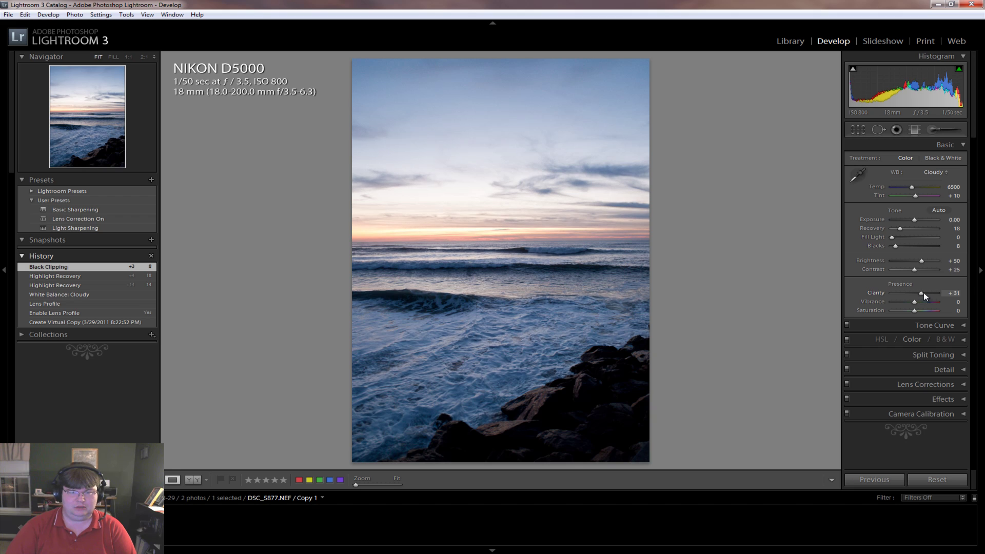
mouse_move(928, 292)
mouse_down()
mouse_move(940, 291)
mouse_move(924, 293)
mouse_up()
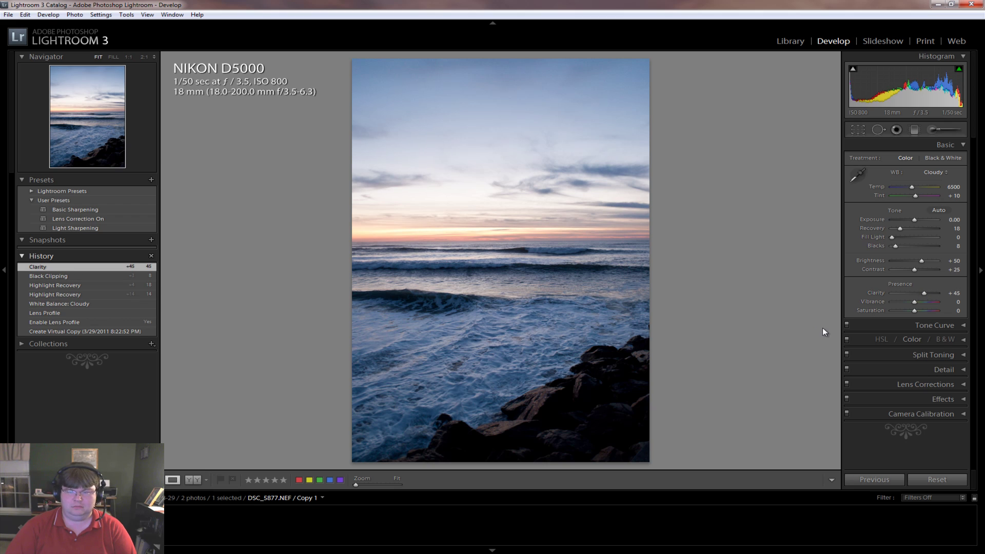
Set Vibrance to +29 while checking the horizon at 1:1, and set Exposure to +0.23
click(513, 236)
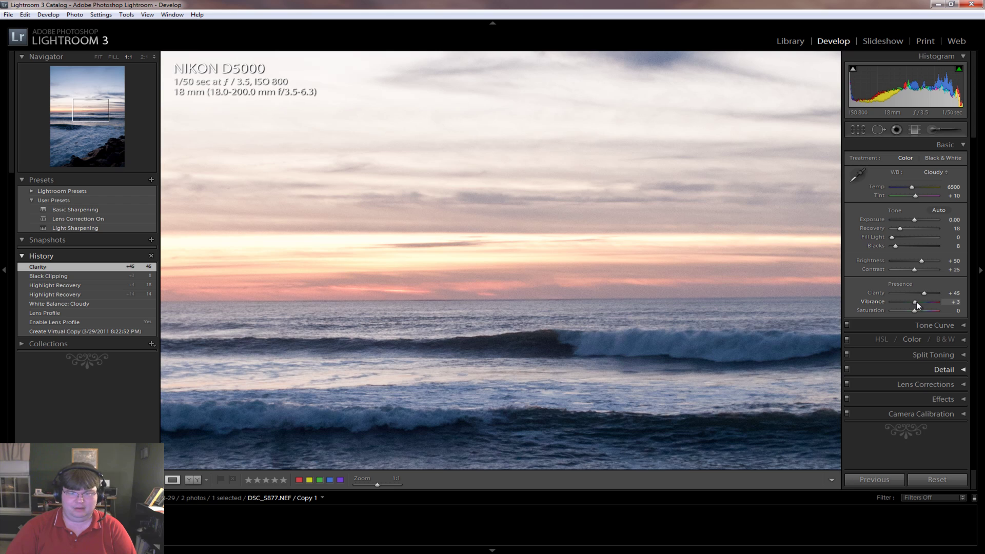
drag(918, 302, 922, 301)
click(654, 374)
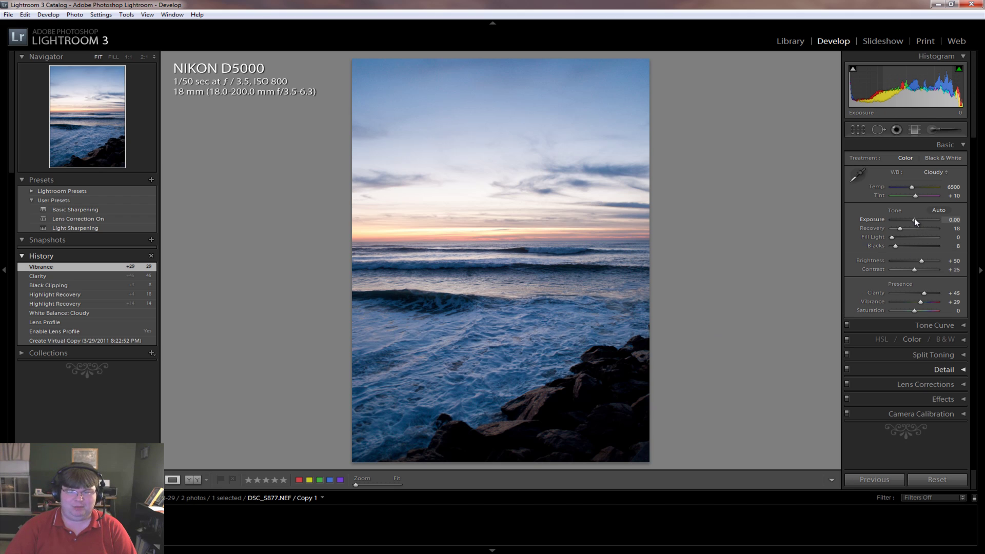
drag(916, 218, 916, 219)
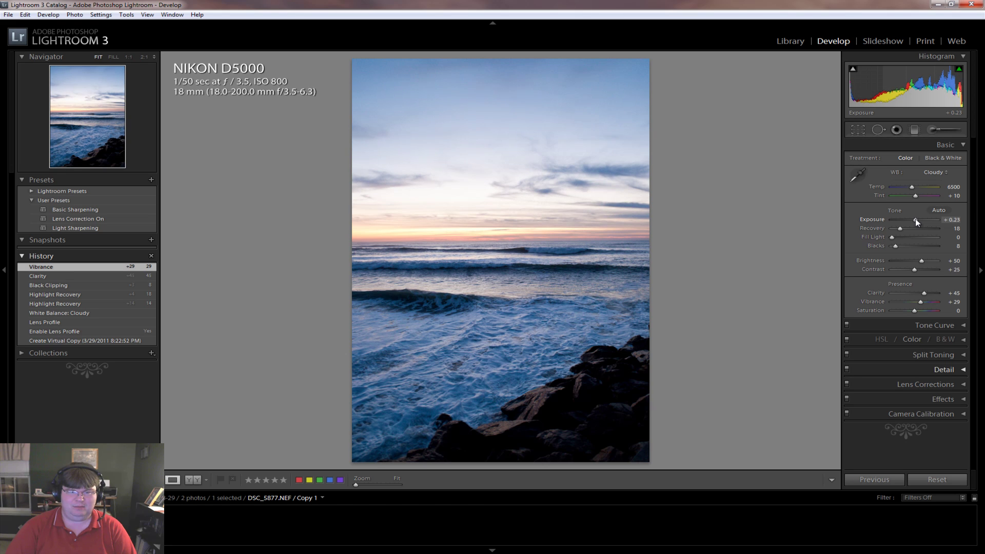
Add a near-horizontal graduated filter from the upper sky down to the waves, widening its transition upward
click(915, 130)
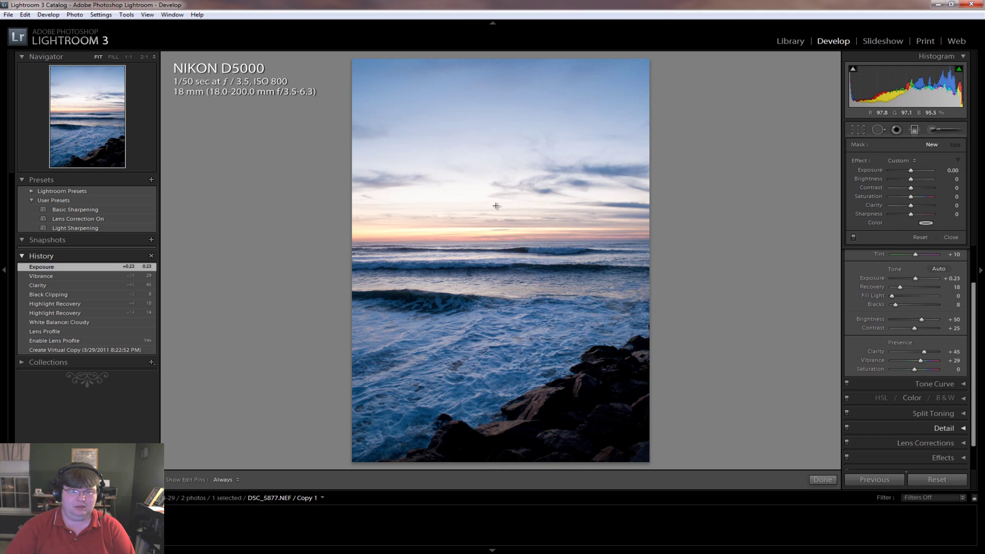
drag(494, 209, 495, 291)
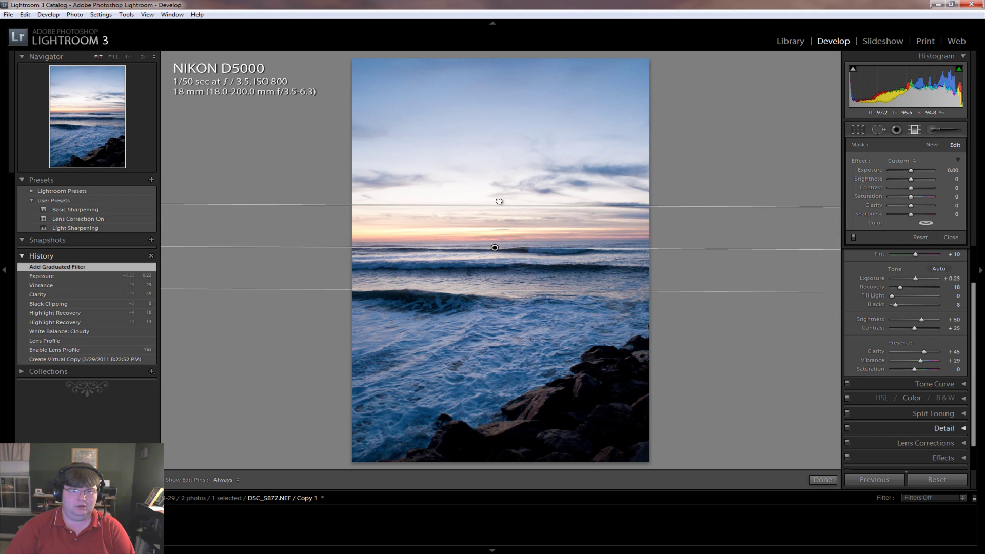
drag(497, 203, 501, 129)
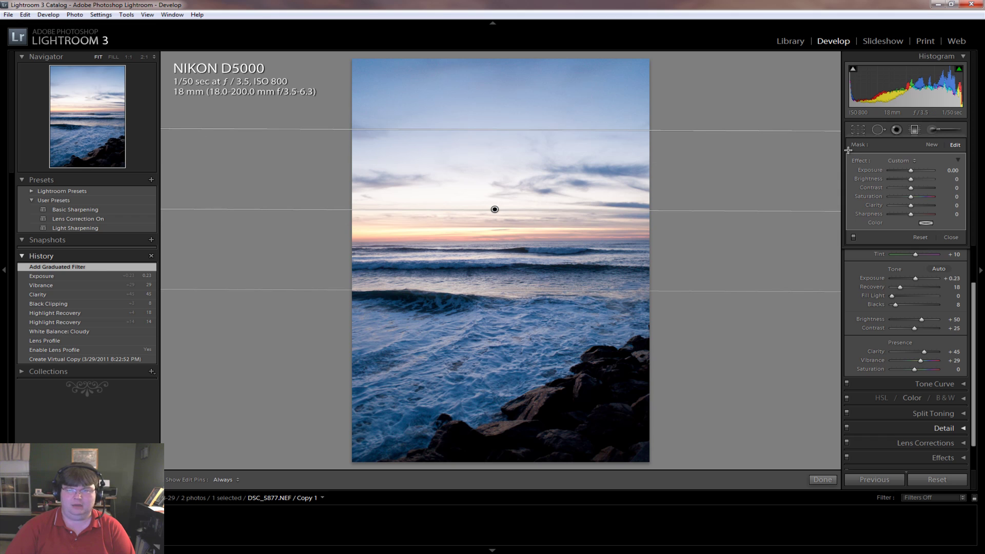
Set the graduated filter's exposure to -1.27, contrast to 24 and saturation to 19
drag(911, 170, 917, 196)
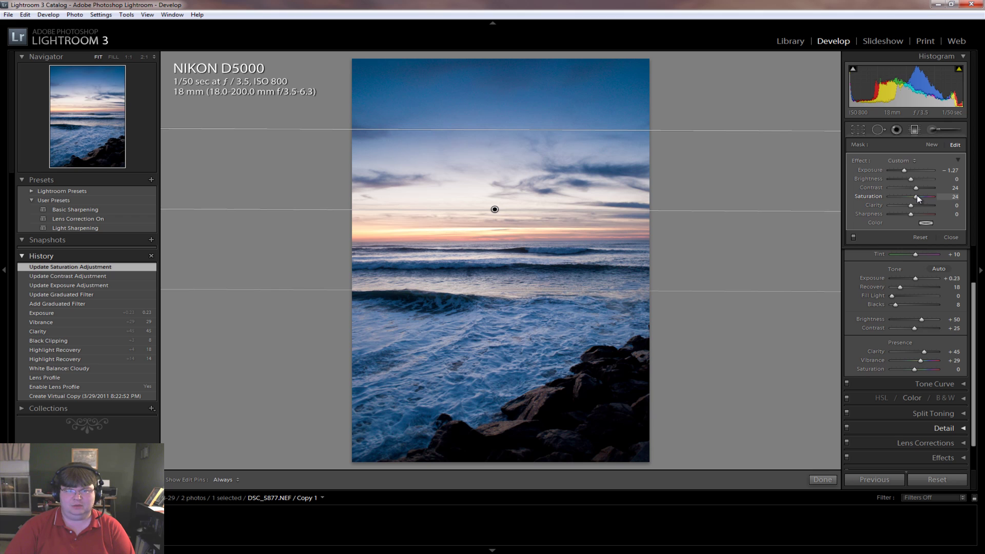
drag(916, 195, 916, 195)
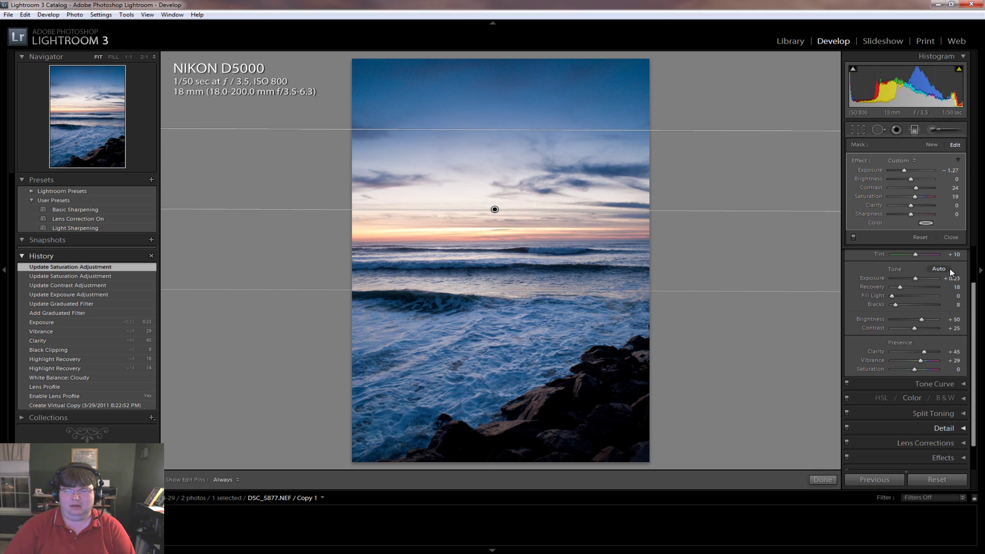
Tint the graduated filter a soft blue with hue 215 and saturation 24%
click(925, 222)
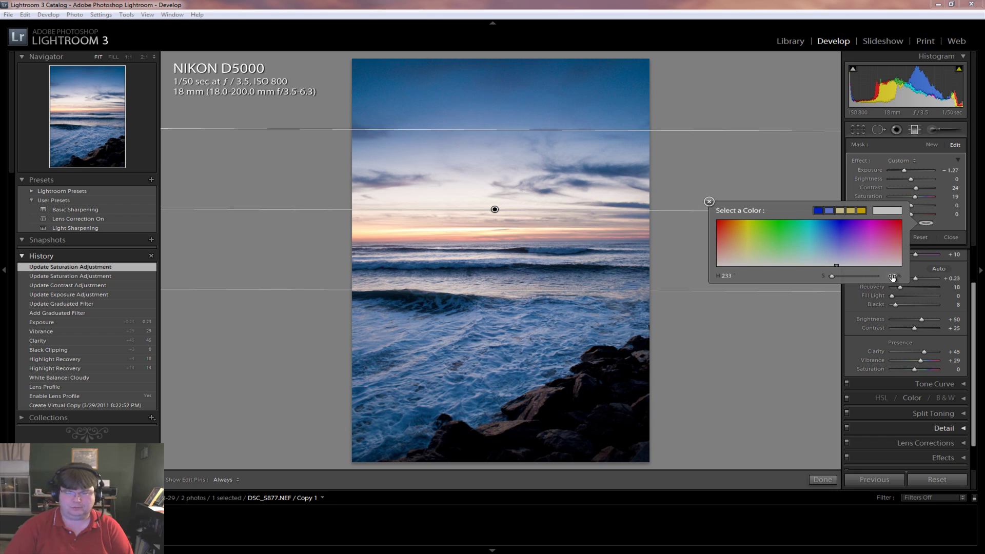
click(832, 211)
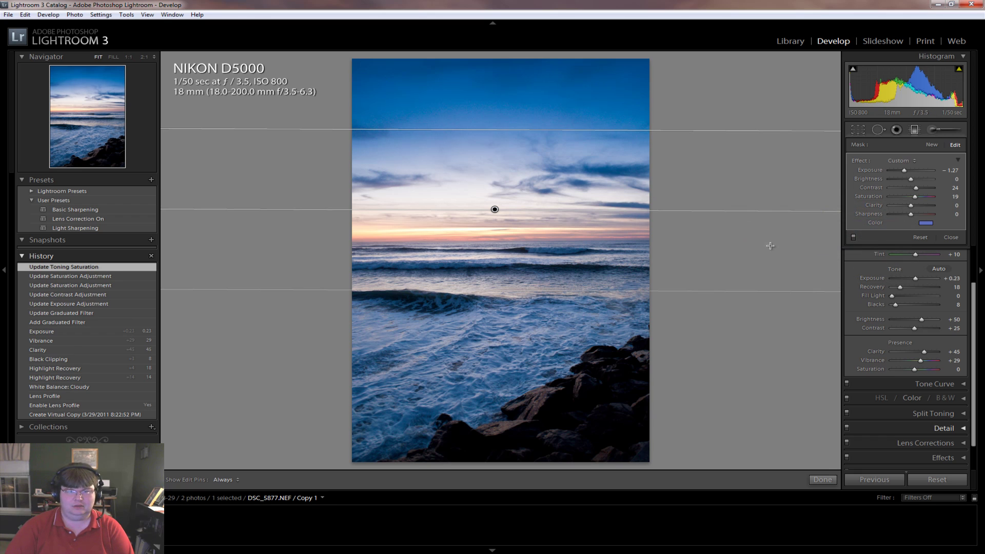
click(925, 223)
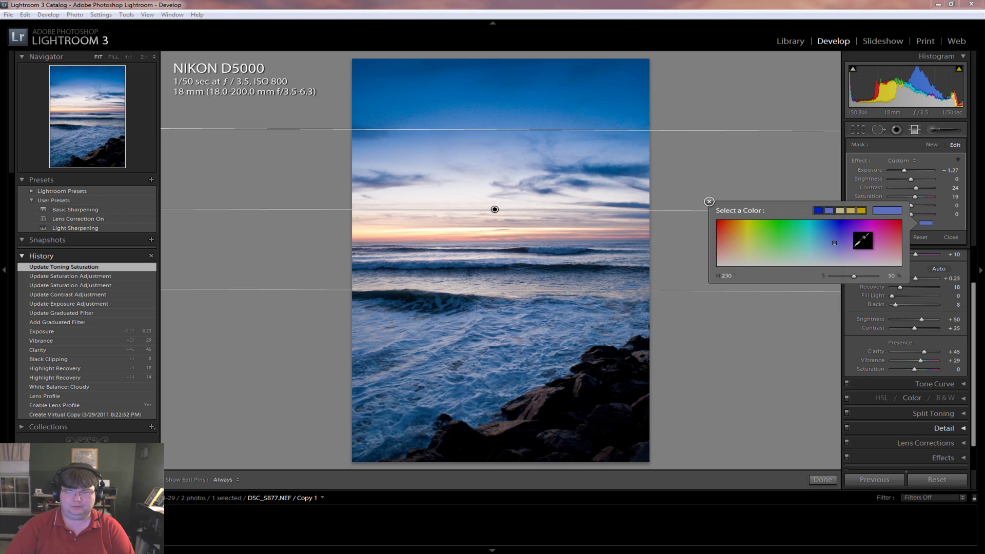
mouse_move(832, 246)
mouse_down()
mouse_move(845, 254)
mouse_move(827, 255)
mouse_up()
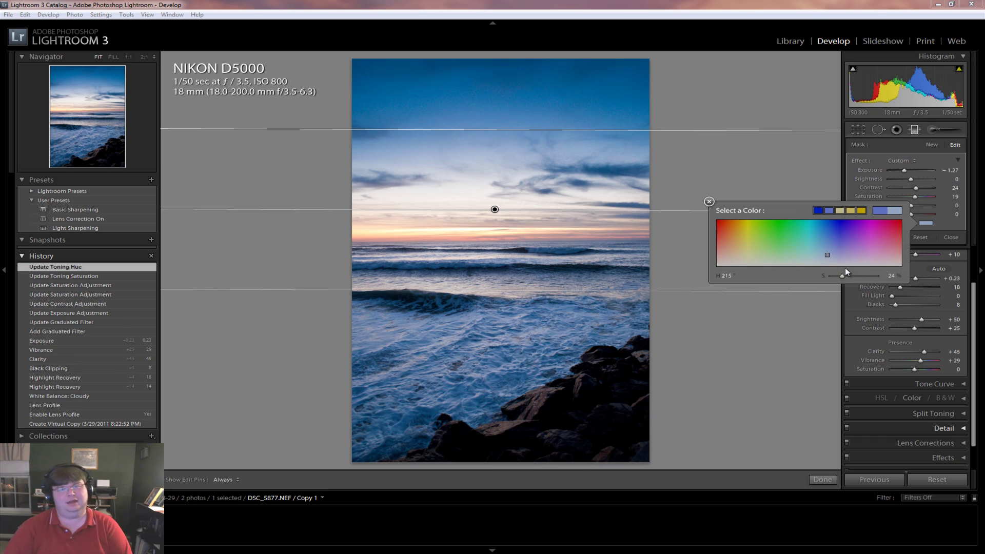
click(710, 201)
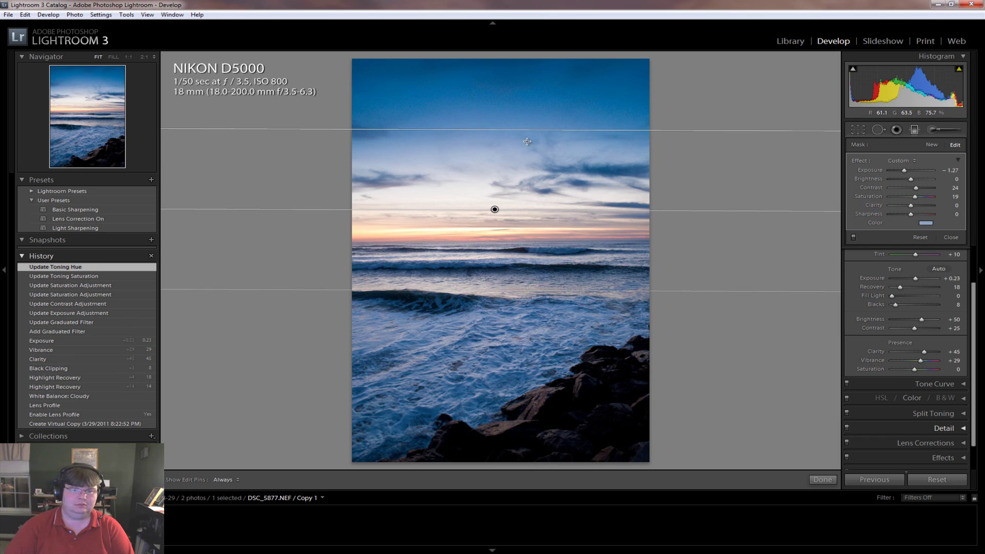
Lower the graduated filter so it centres just above the horizon, with its transition running from the mid-sky clouds down to the breaking waves
drag(521, 130, 521, 147)
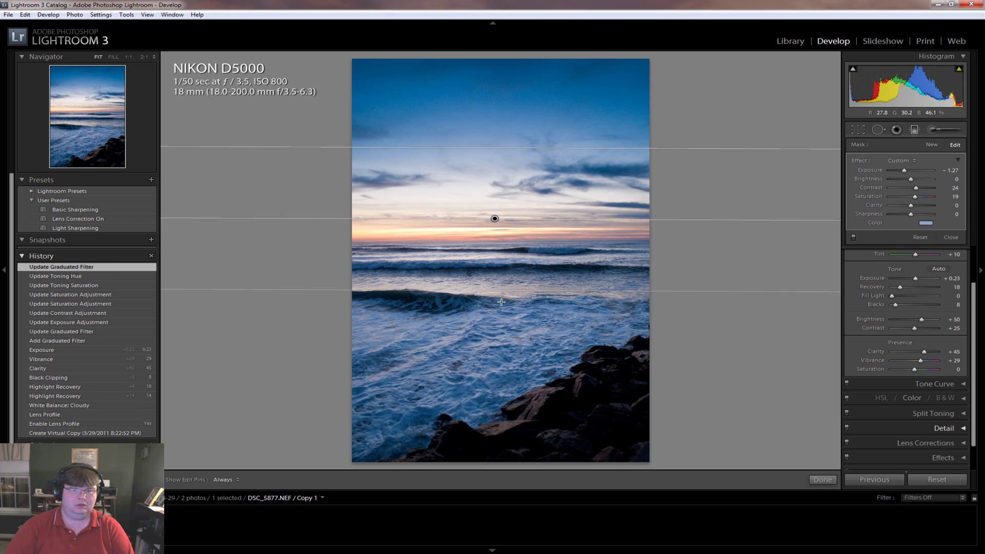
drag(503, 278, 503, 273)
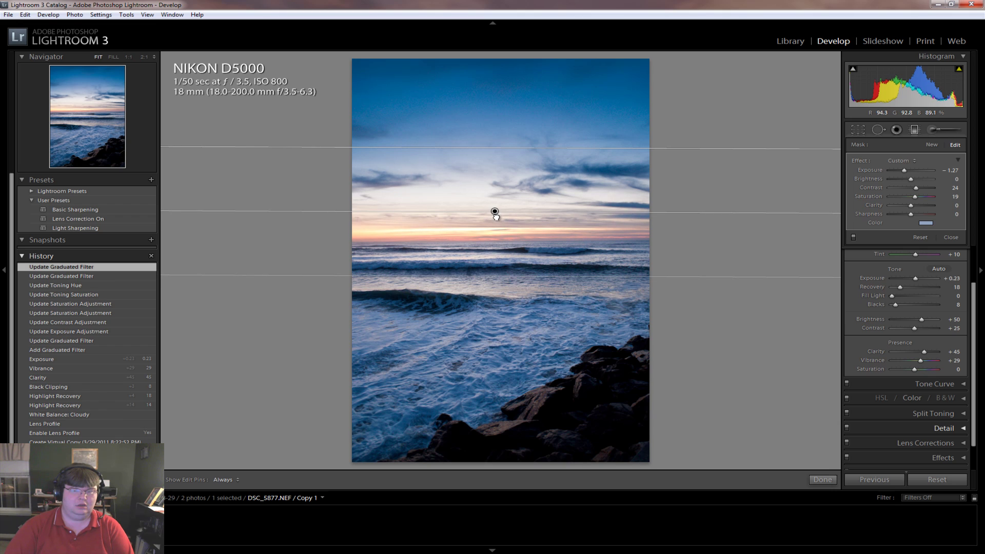
drag(496, 215, 506, 233)
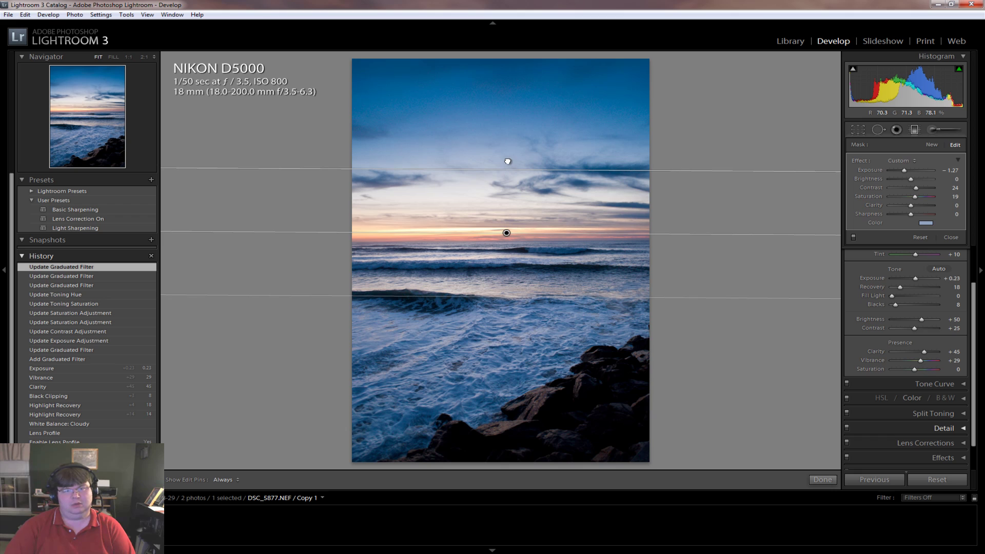
drag(508, 161, 508, 146)
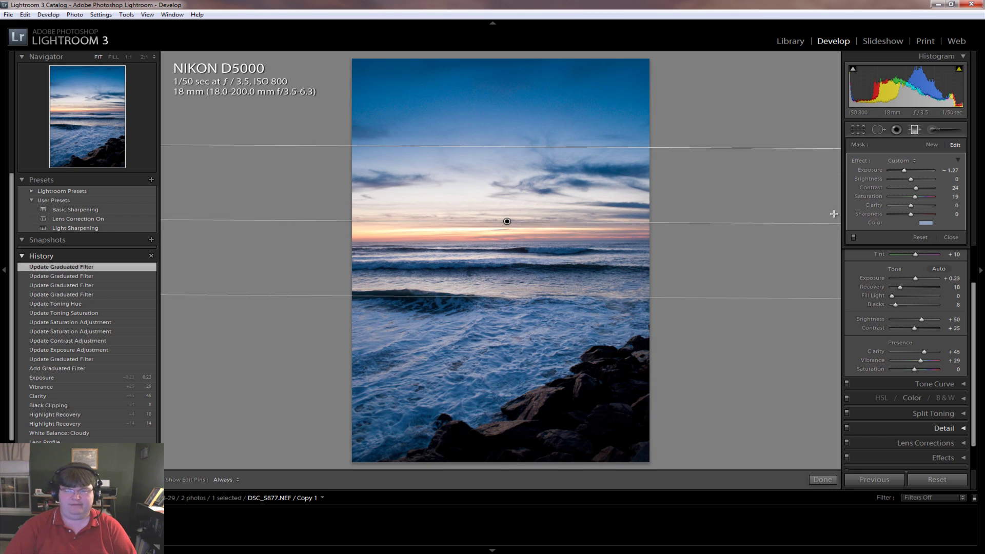
Try pink, yellow and orange tints on the graduated filter
click(925, 223)
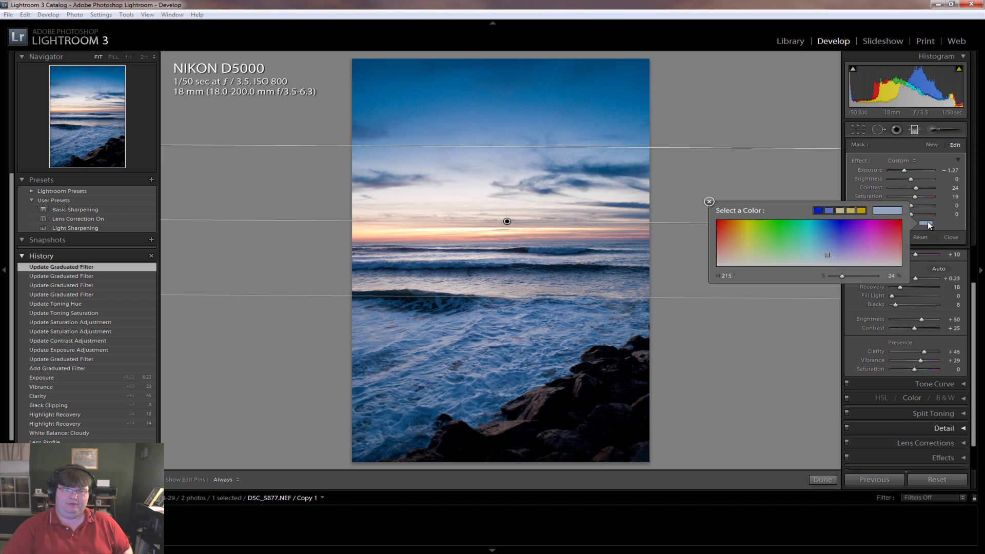
click(897, 259)
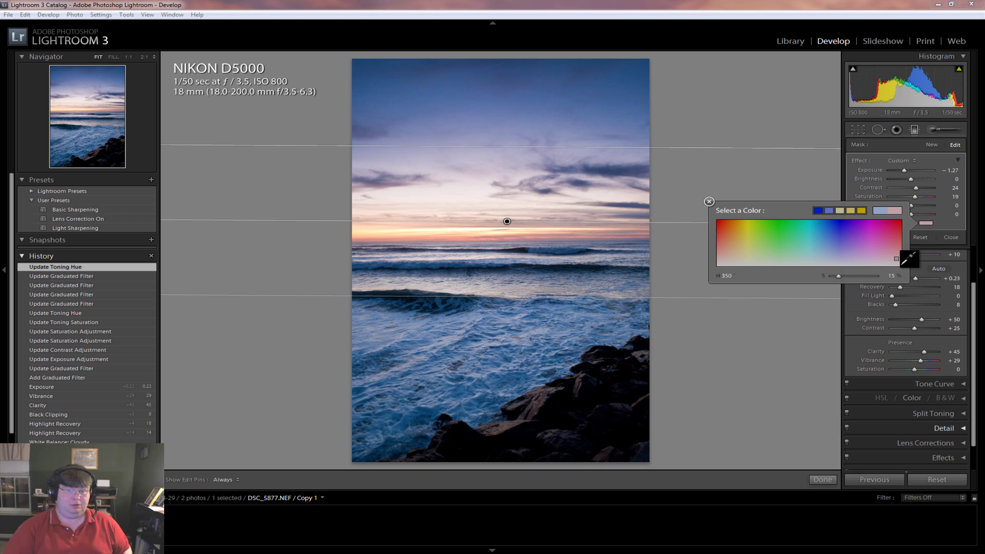
click(897, 260)
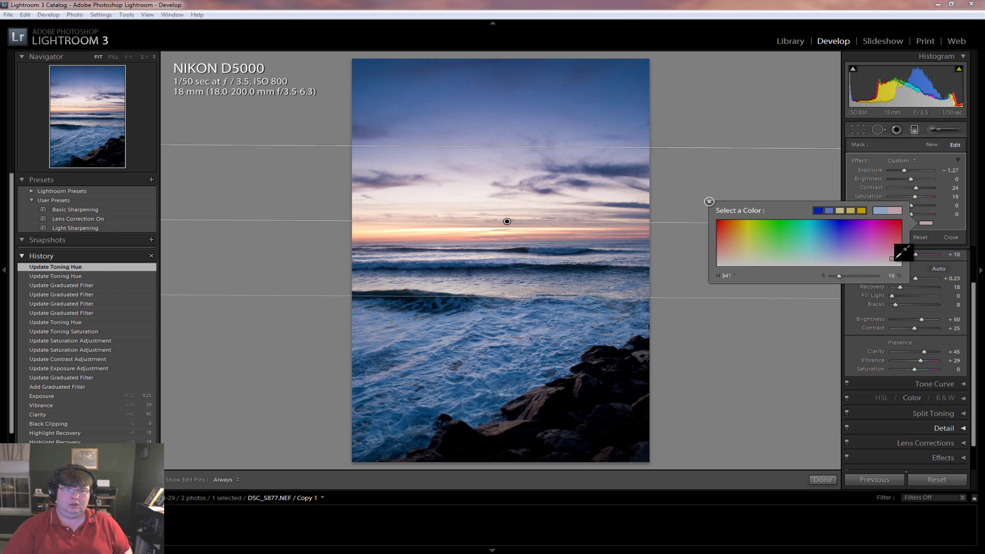
drag(897, 260, 746, 231)
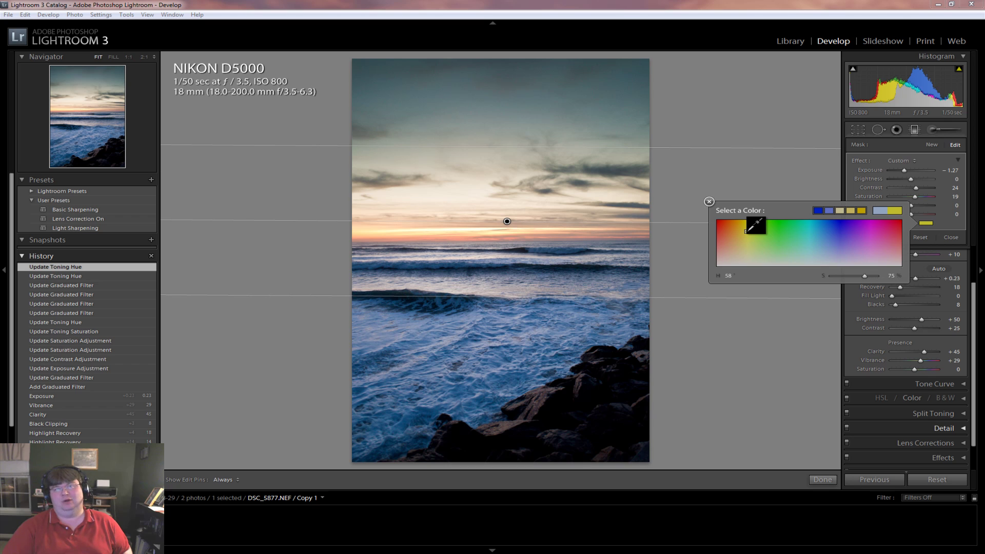
drag(746, 231, 733, 228)
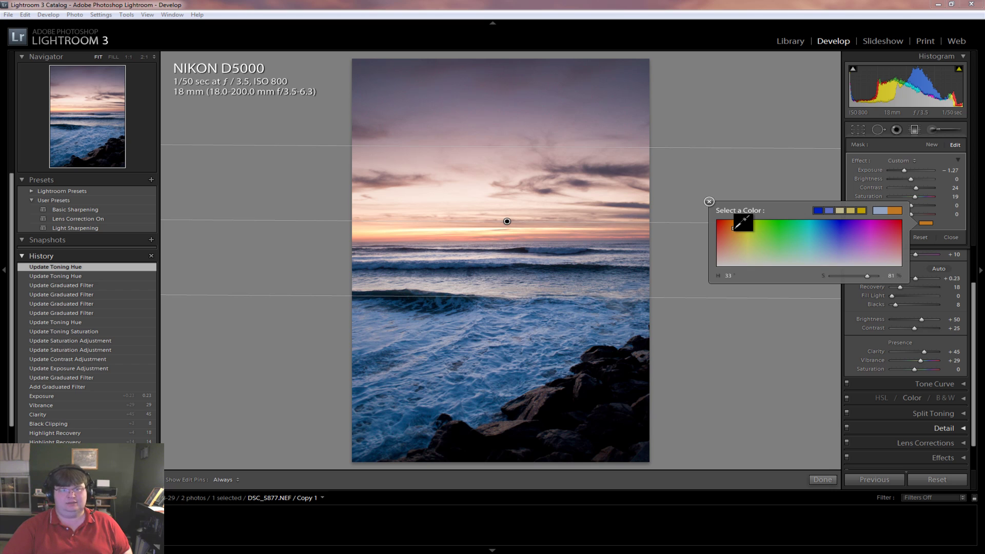
Set the graduated filter's tint to blue with hue 205 and saturation 40%
drag(733, 228, 835, 249)
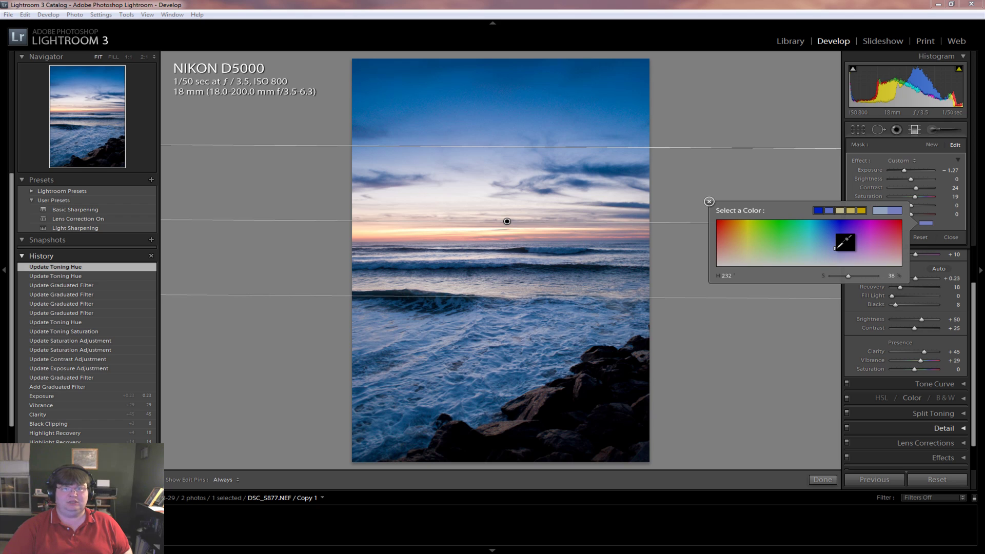
drag(834, 249, 839, 247)
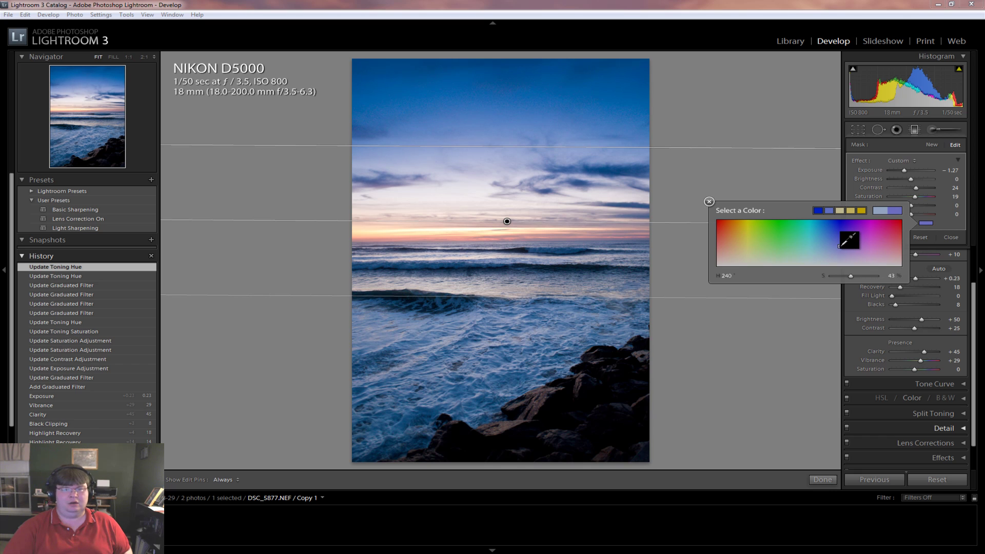
drag(839, 246, 849, 275)
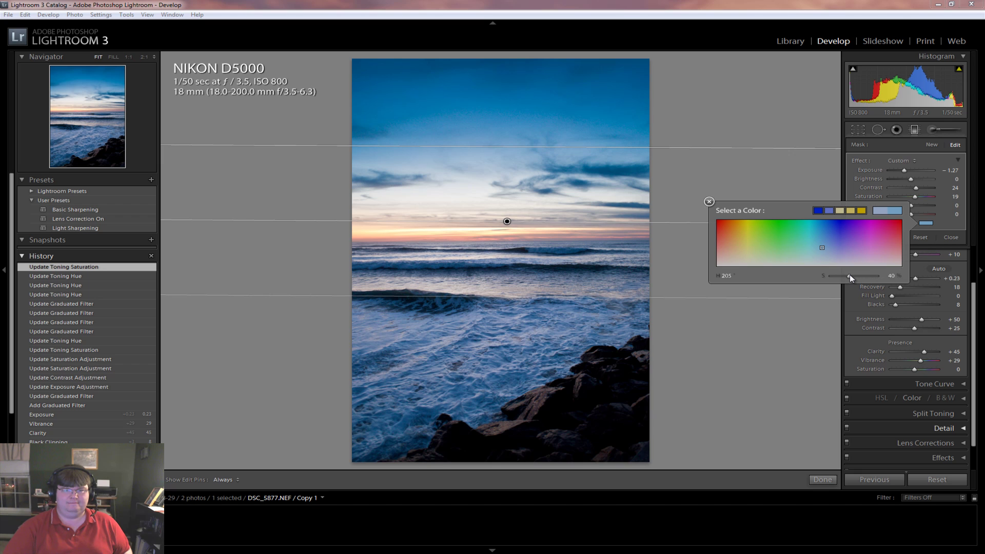
click(709, 201)
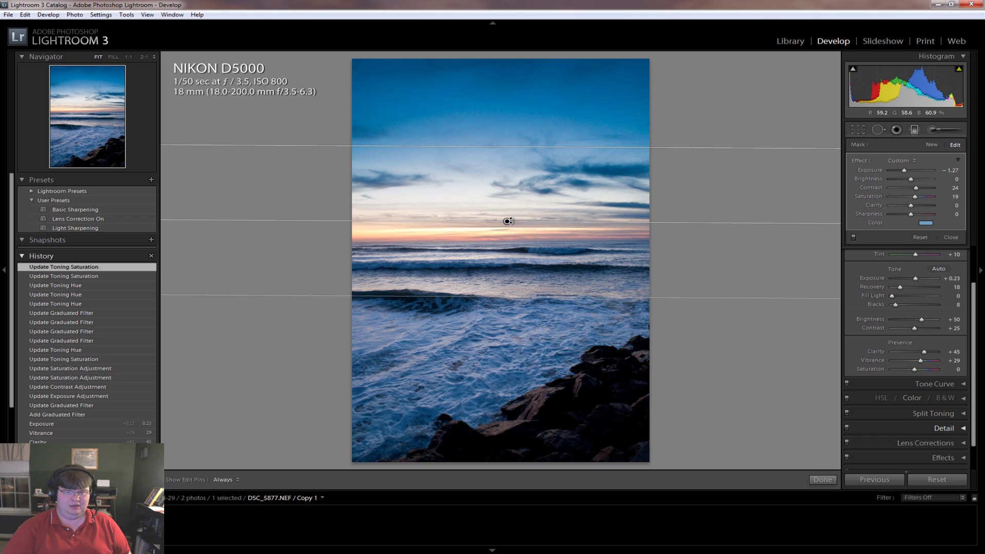
Shift the graduated filter down to centre just below the horizon and tighten the upper part of its transition
drag(506, 223, 506, 248)
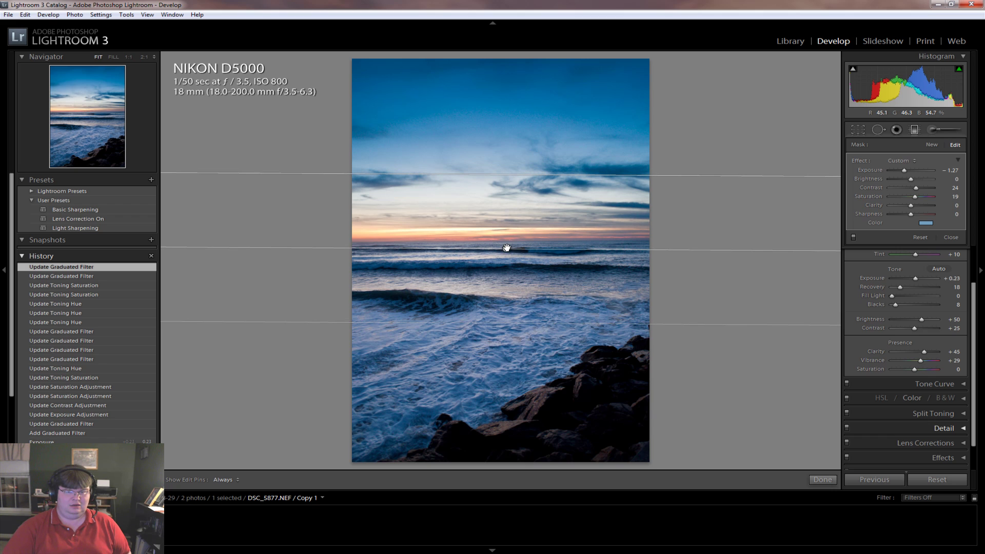
click(506, 174)
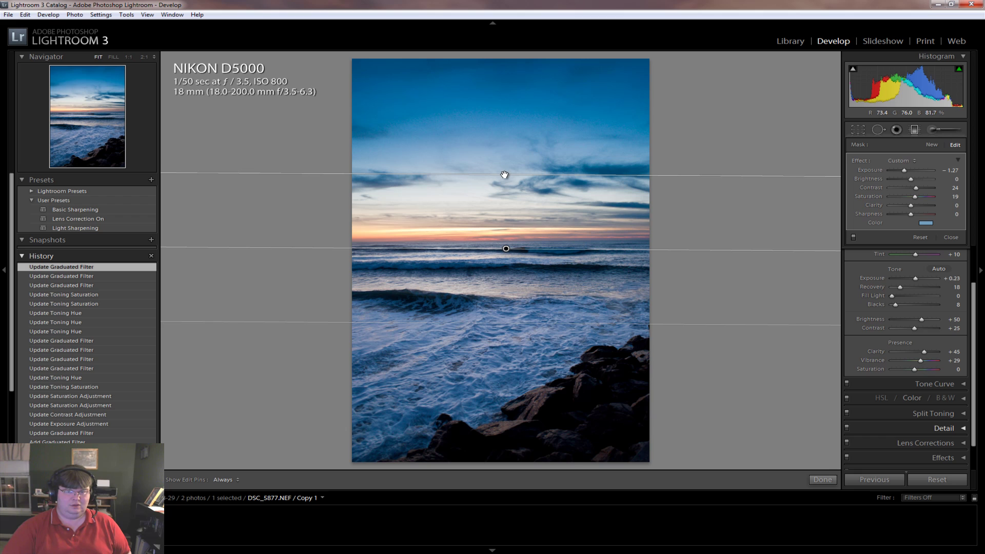
drag(504, 179, 502, 191)
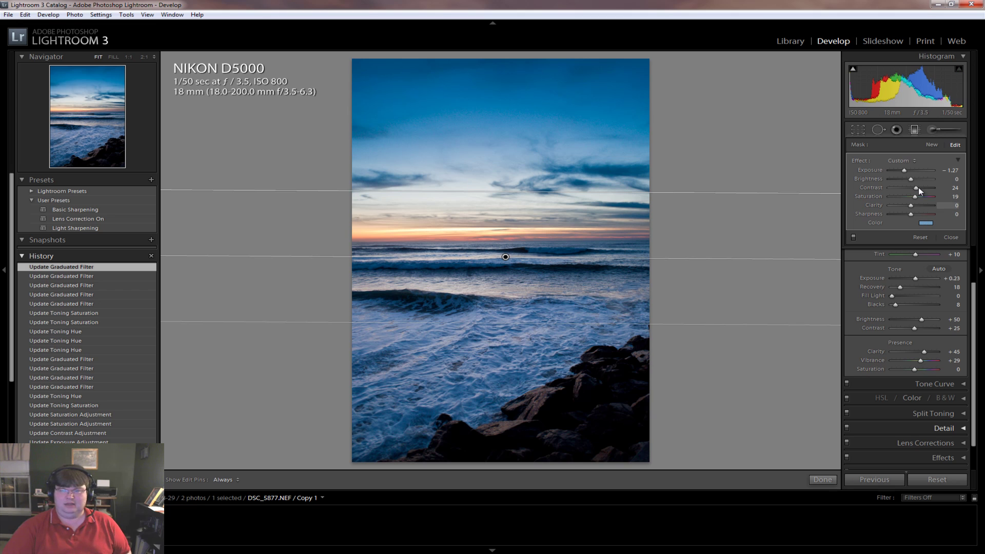
Leave the graduated filter's exposure at -1.27, reduce its tint saturation to 14%, and finish editing the filter
drag(903, 168, 904, 169)
click(925, 223)
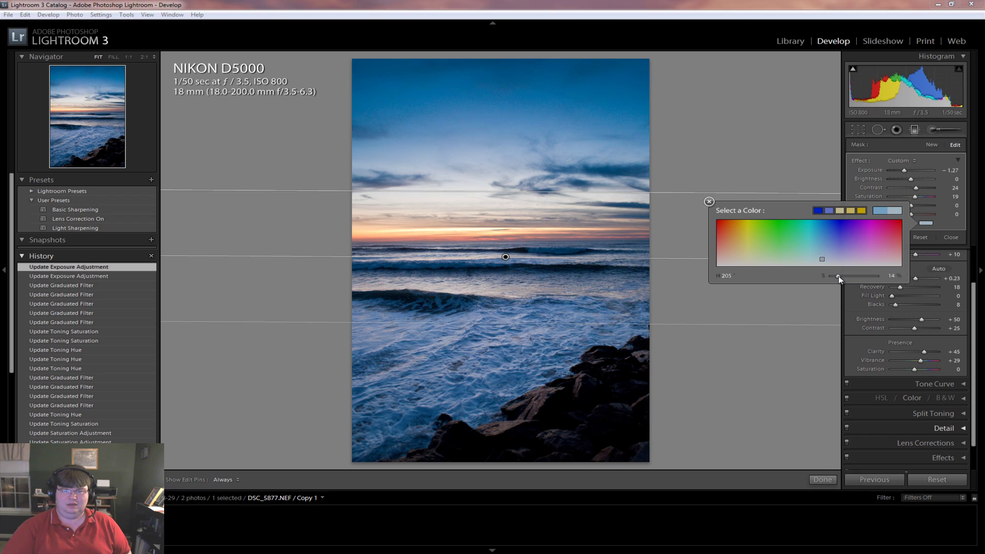
drag(838, 276, 838, 276)
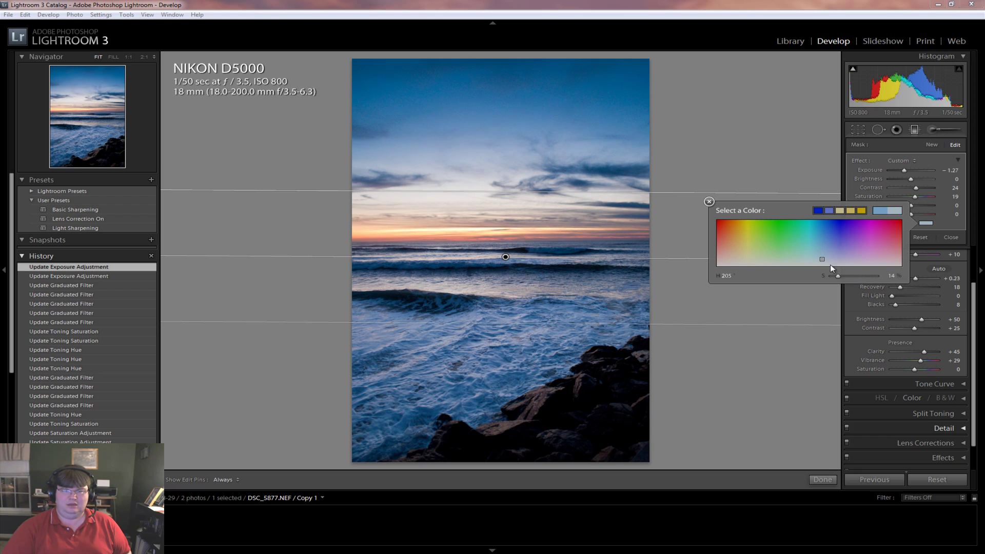
click(709, 201)
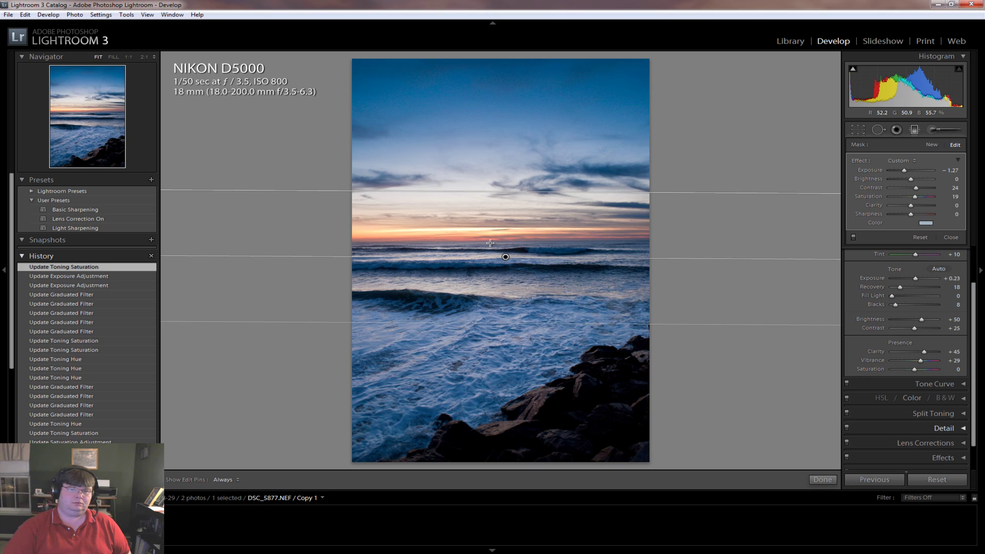
click(950, 238)
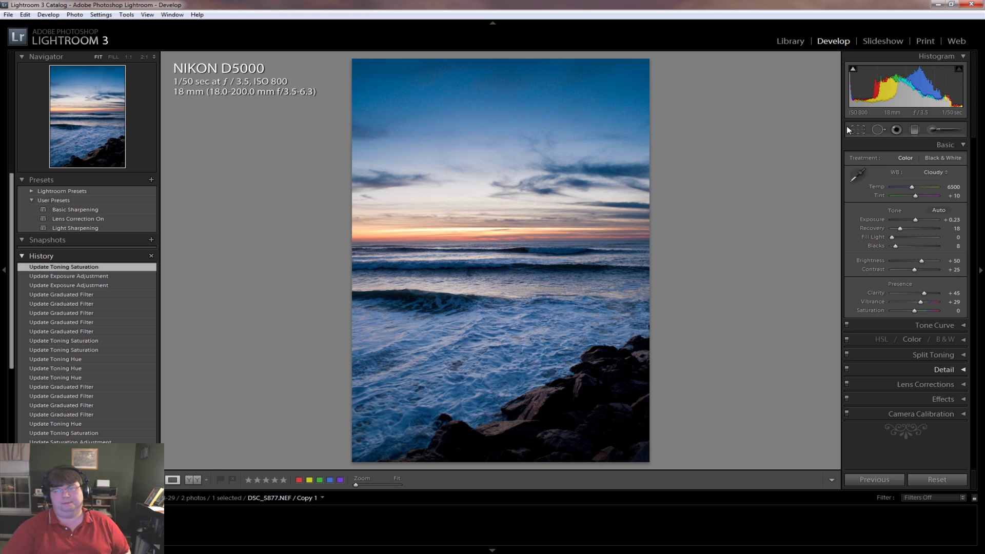
Crop off the upper sky with the aspect ratio unlocked, keeping the full width for a 4 x 5 / 8 x 10 format
click(856, 176)
key(r)
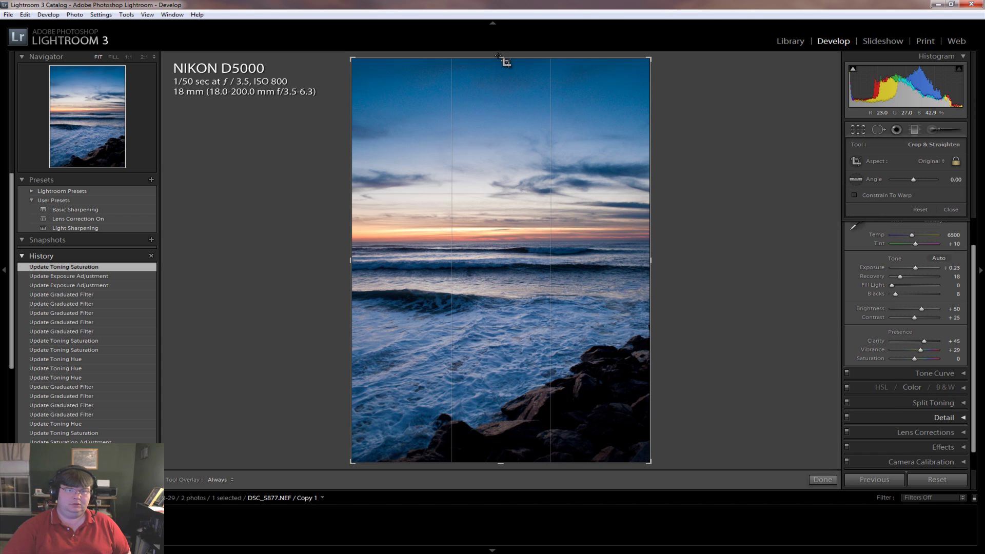
drag(502, 59, 504, 94)
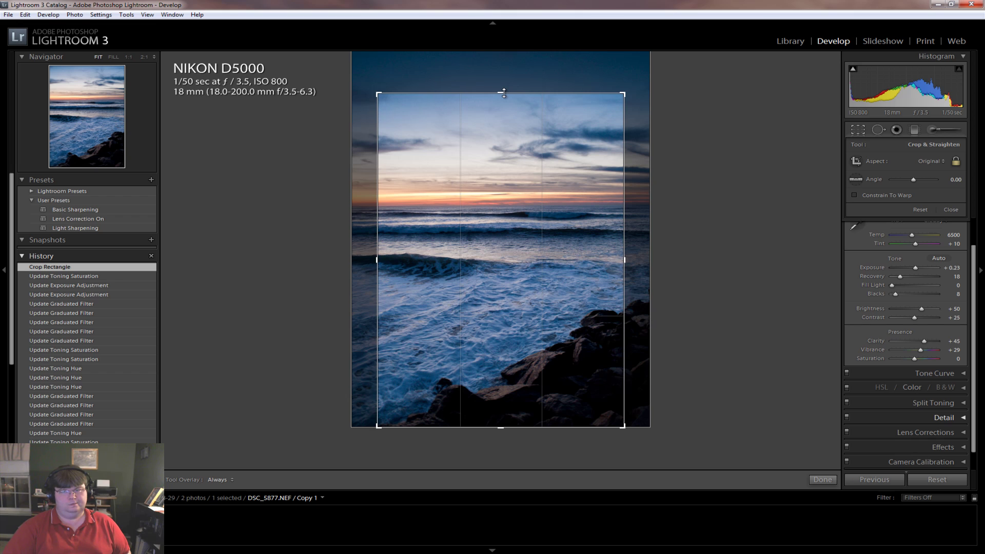
click(923, 210)
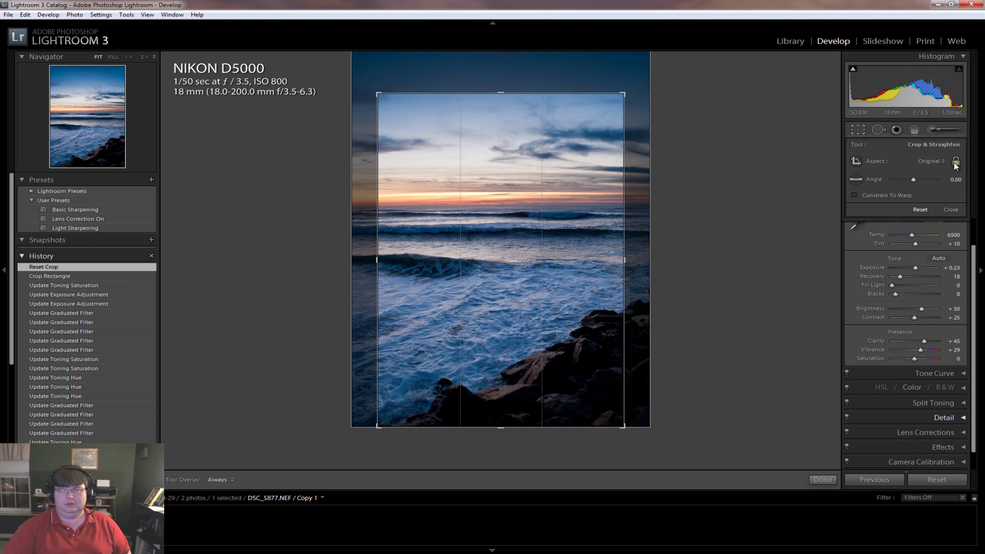
click(956, 162)
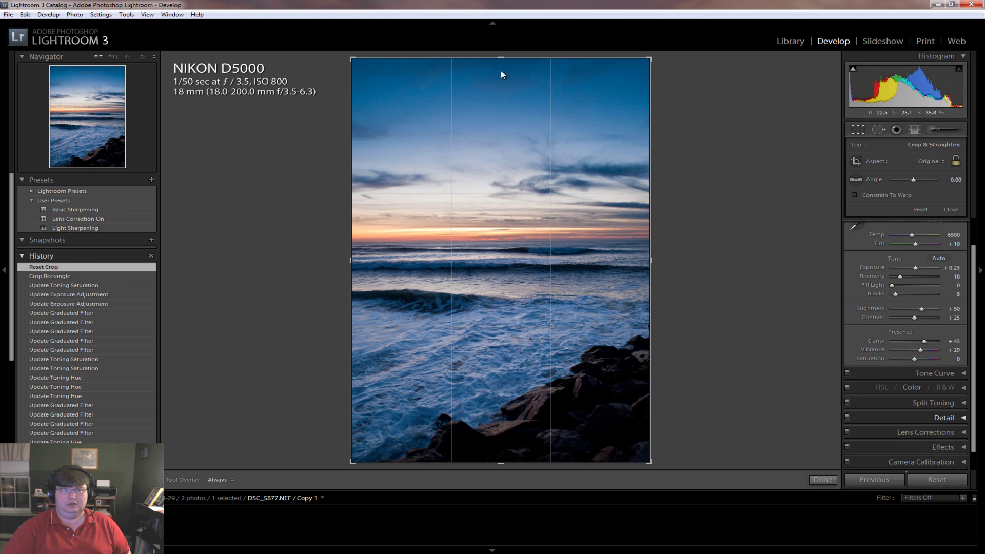
mouse_move(500, 80)
mouse_down()
mouse_move(500, 110)
mouse_move(506, 93)
mouse_up()
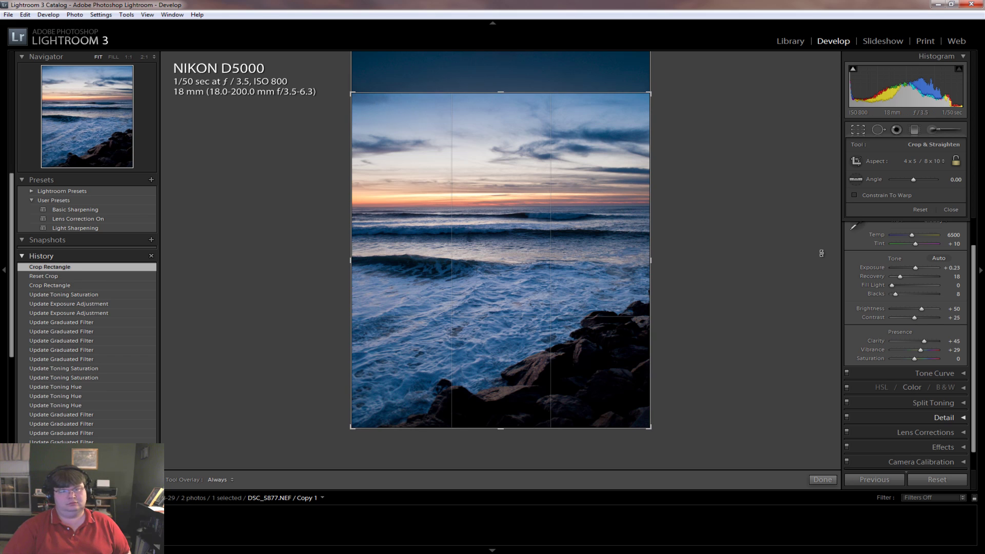
click(824, 481)
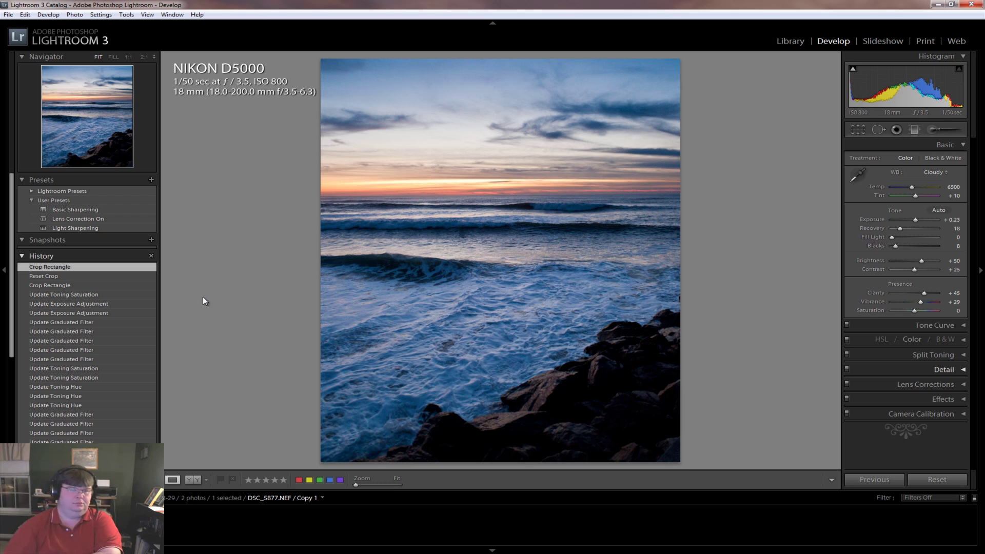
Compare the cropped and uncropped versions of the photo in its edit history
click(60, 276)
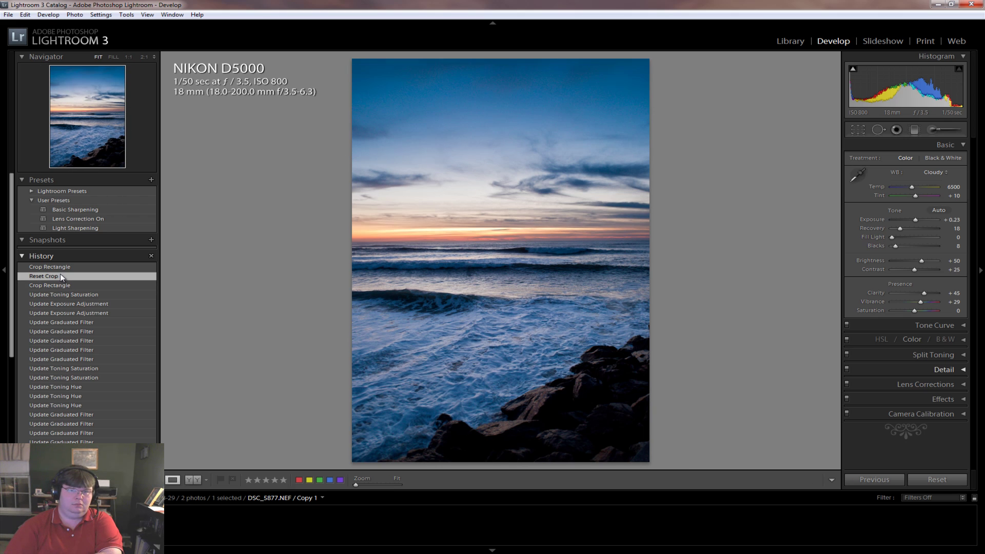
click(48, 267)
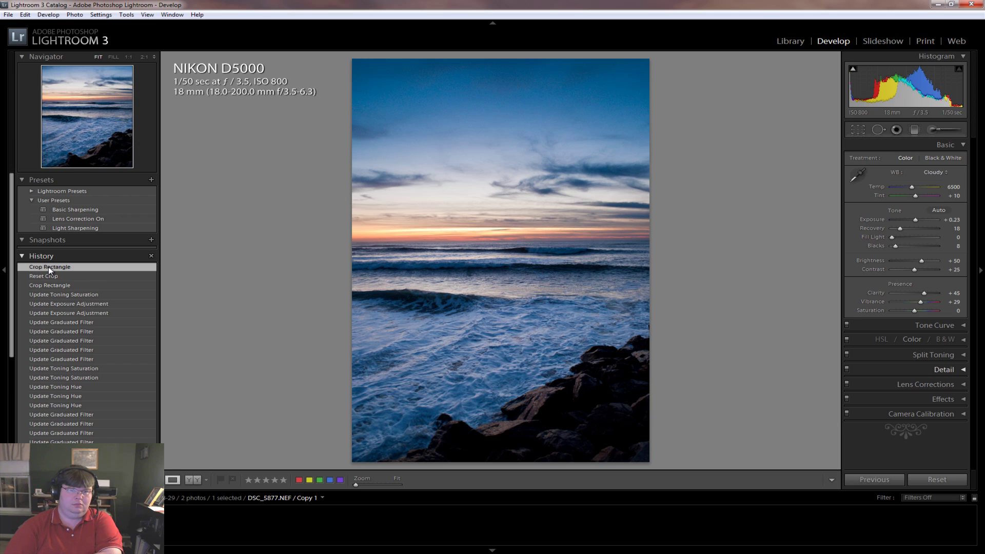
click(41, 275)
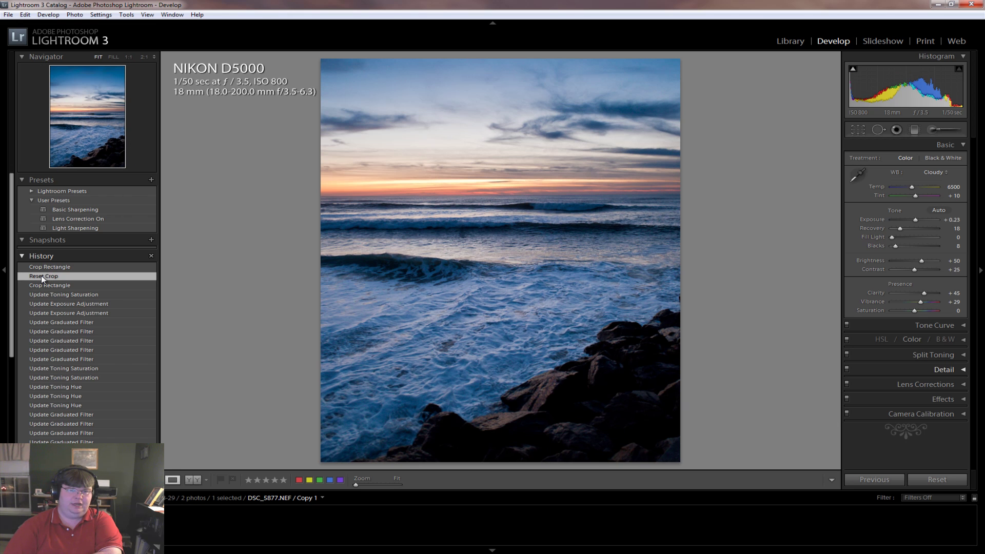